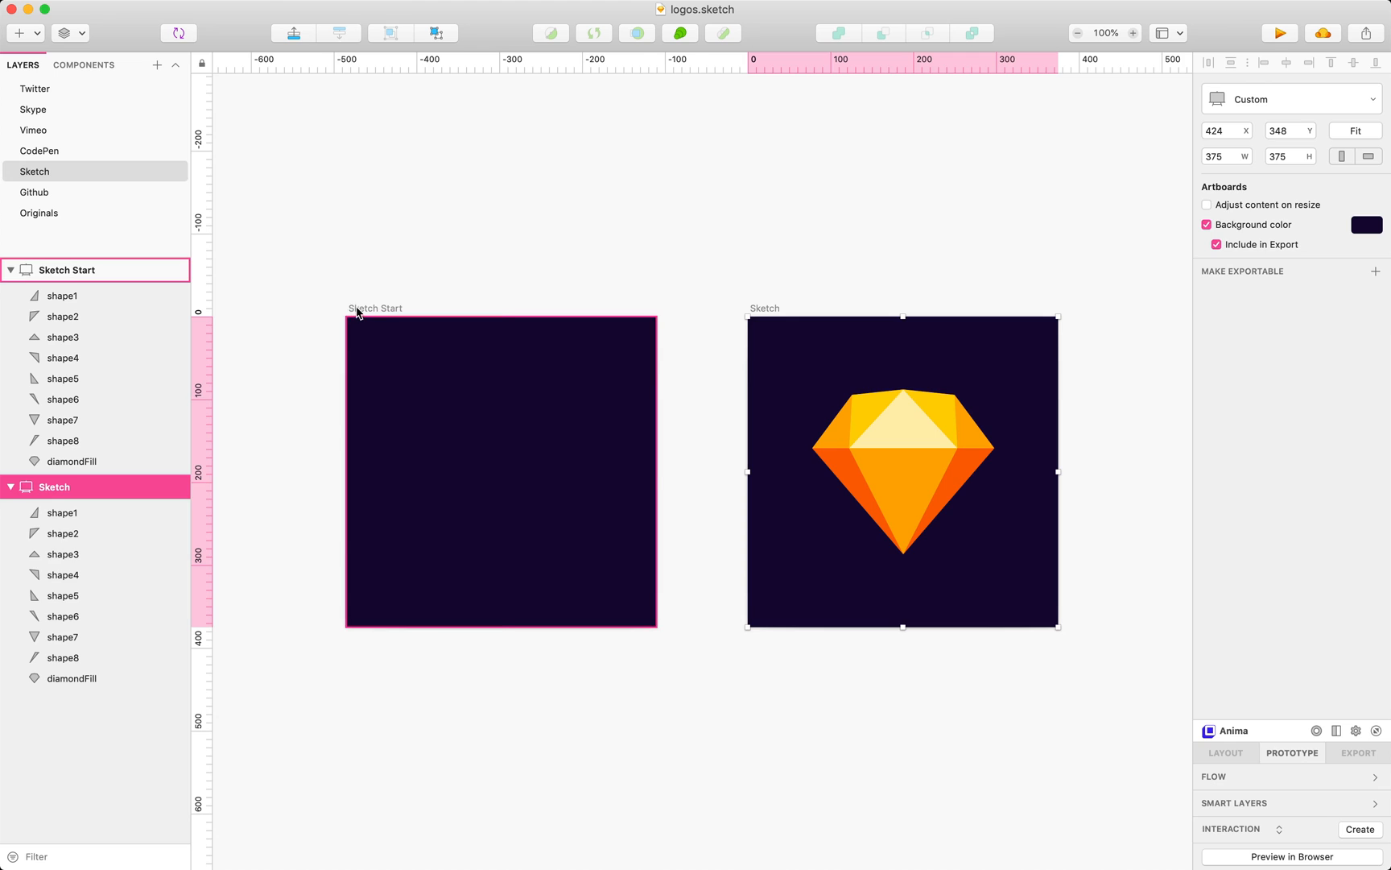
click(113, 296)
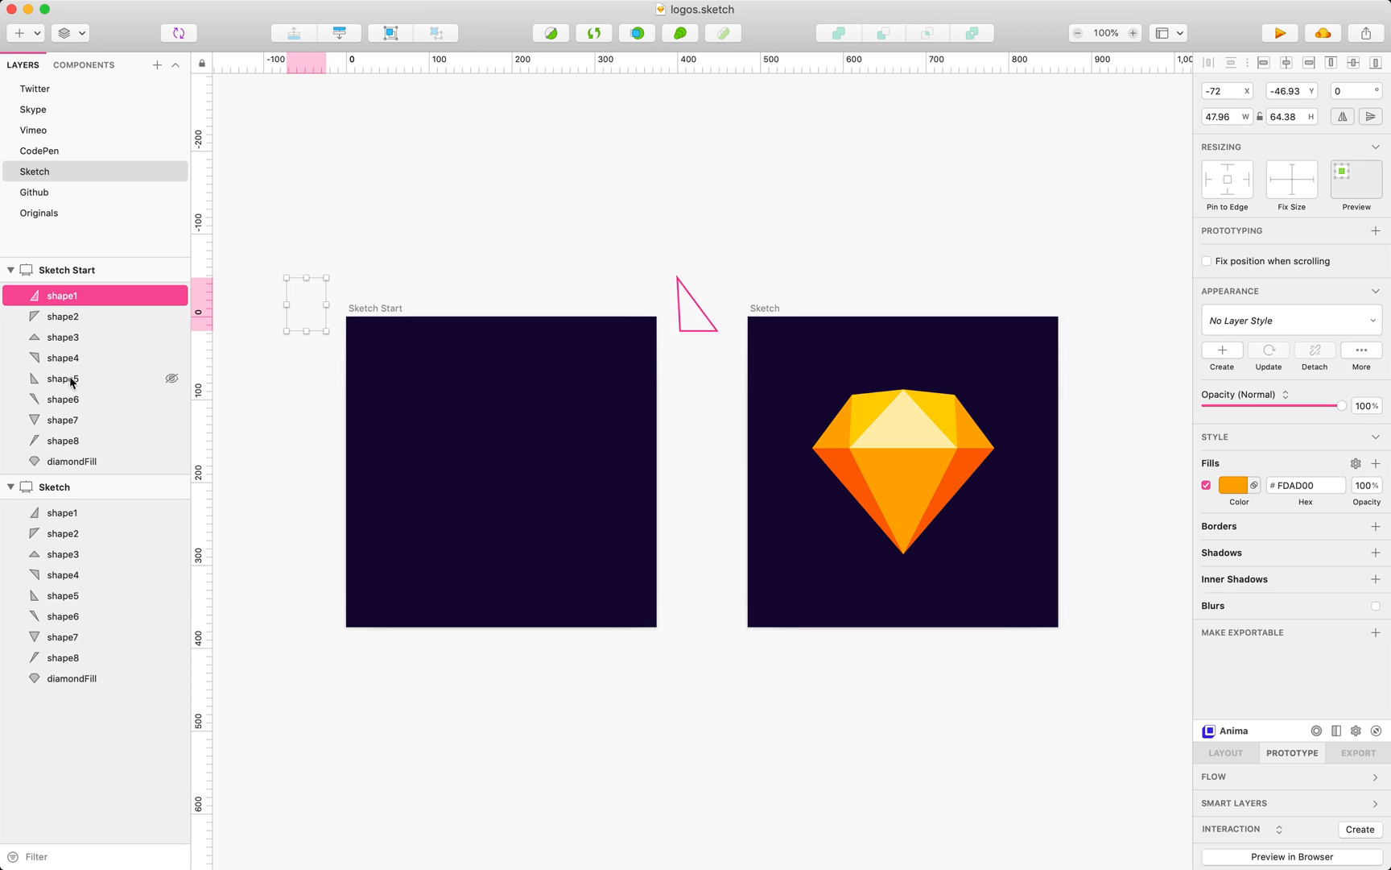
click(270, 700)
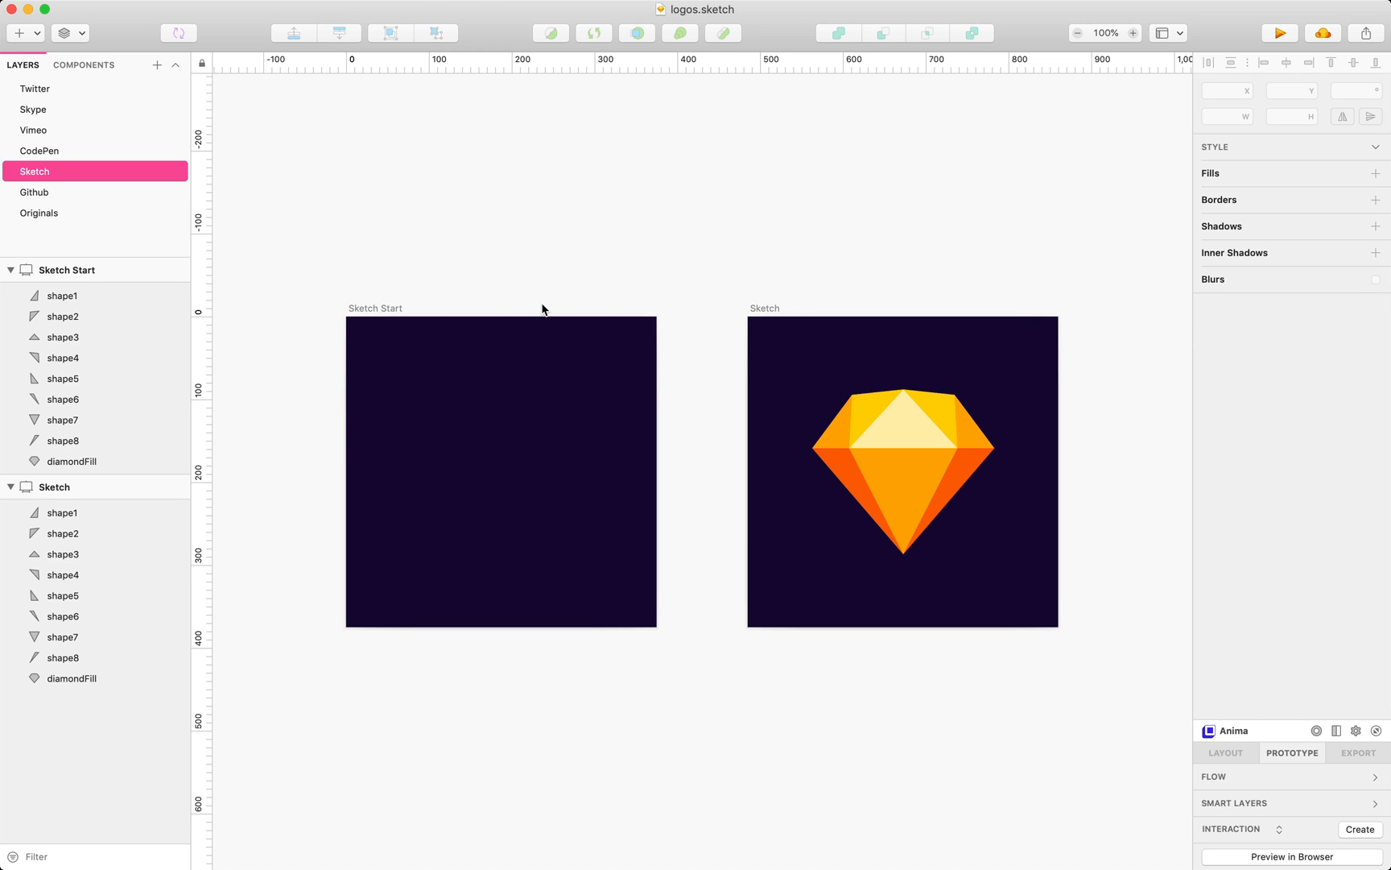
- Switch to Flow, create a new project, and link the logos.sketch file from the Desktop
key(super+Tab)
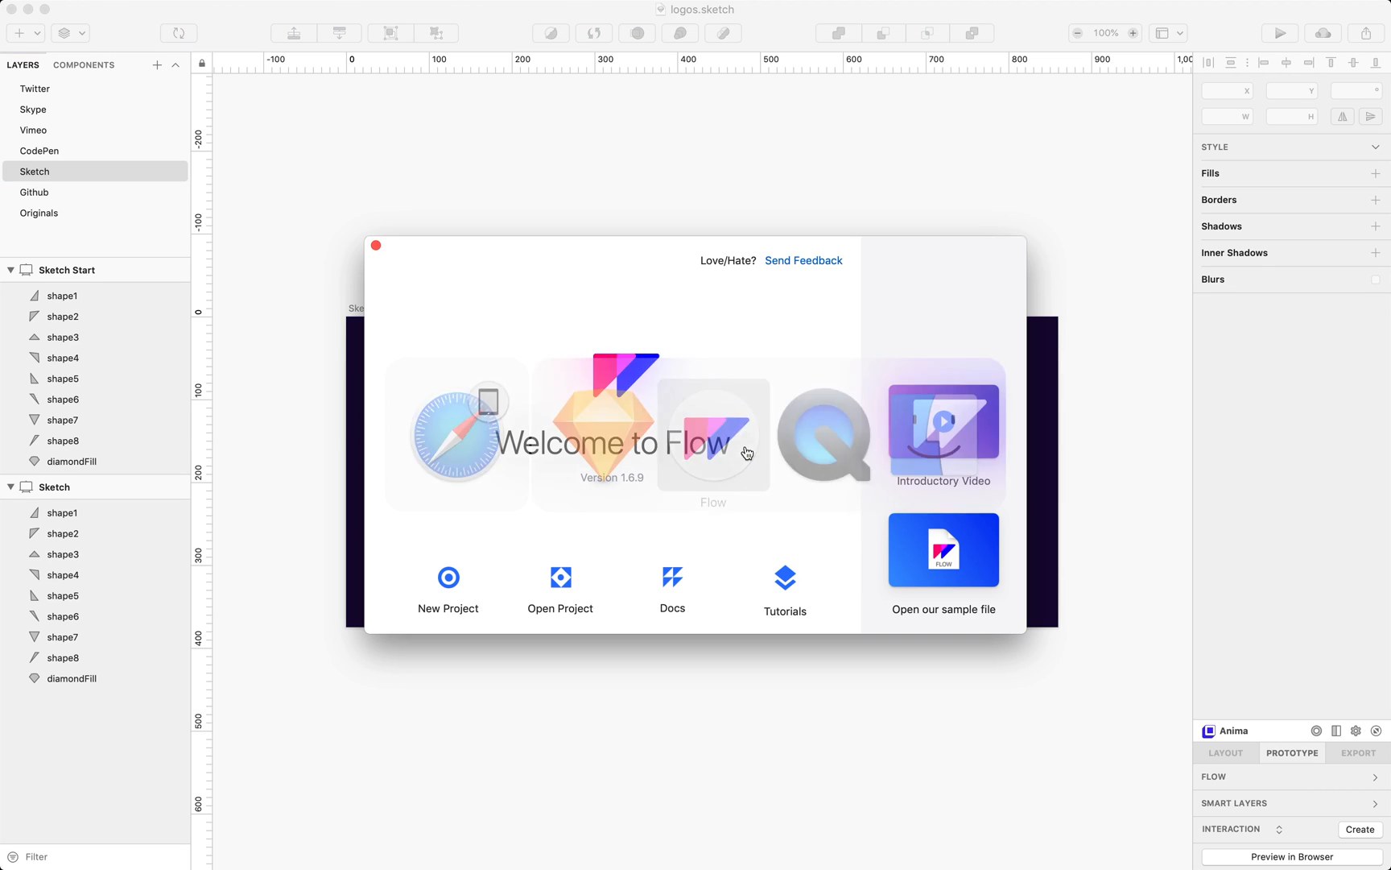
click(450, 577)
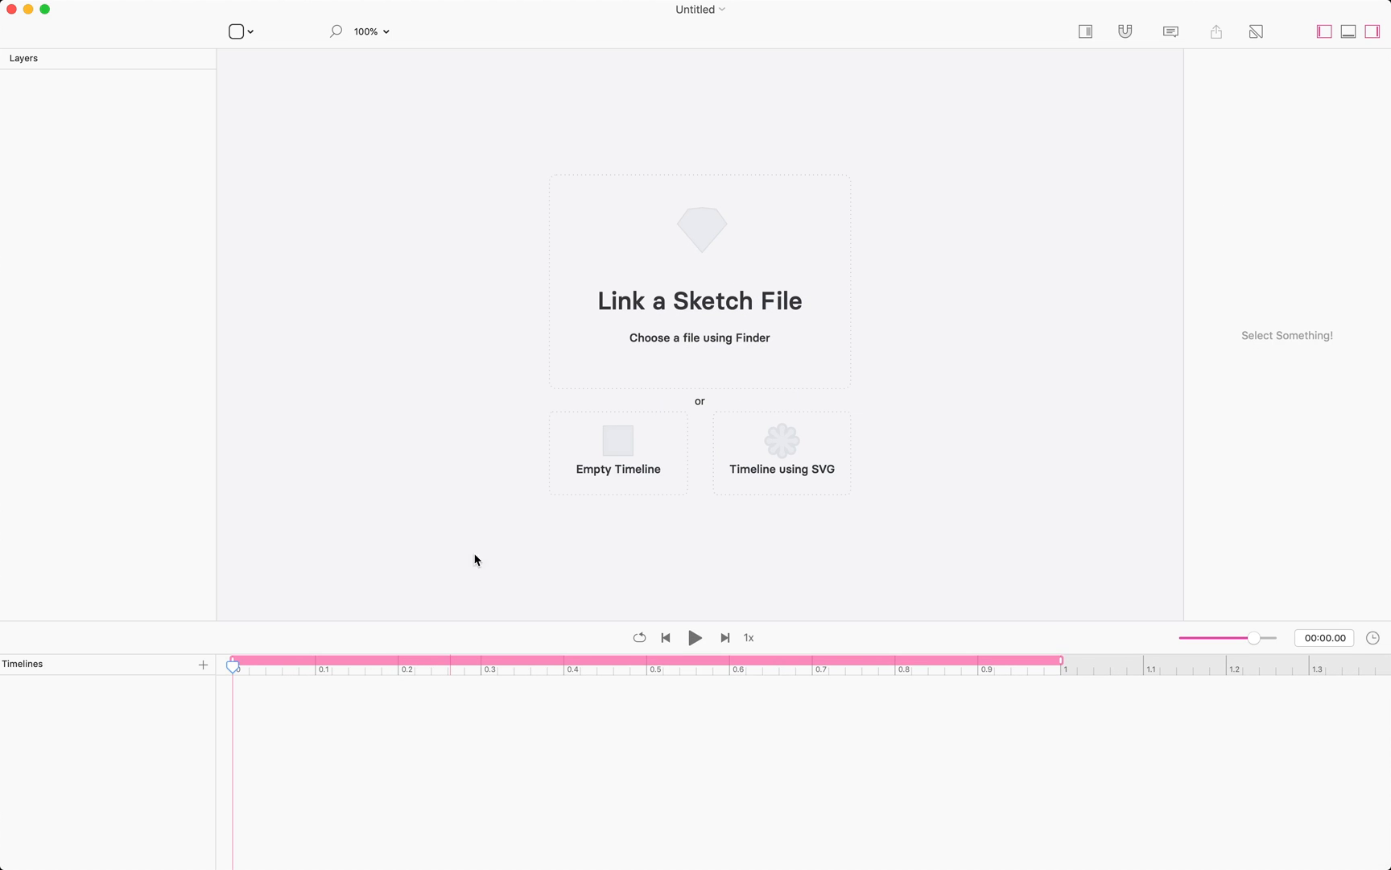
click(693, 302)
click(496, 138)
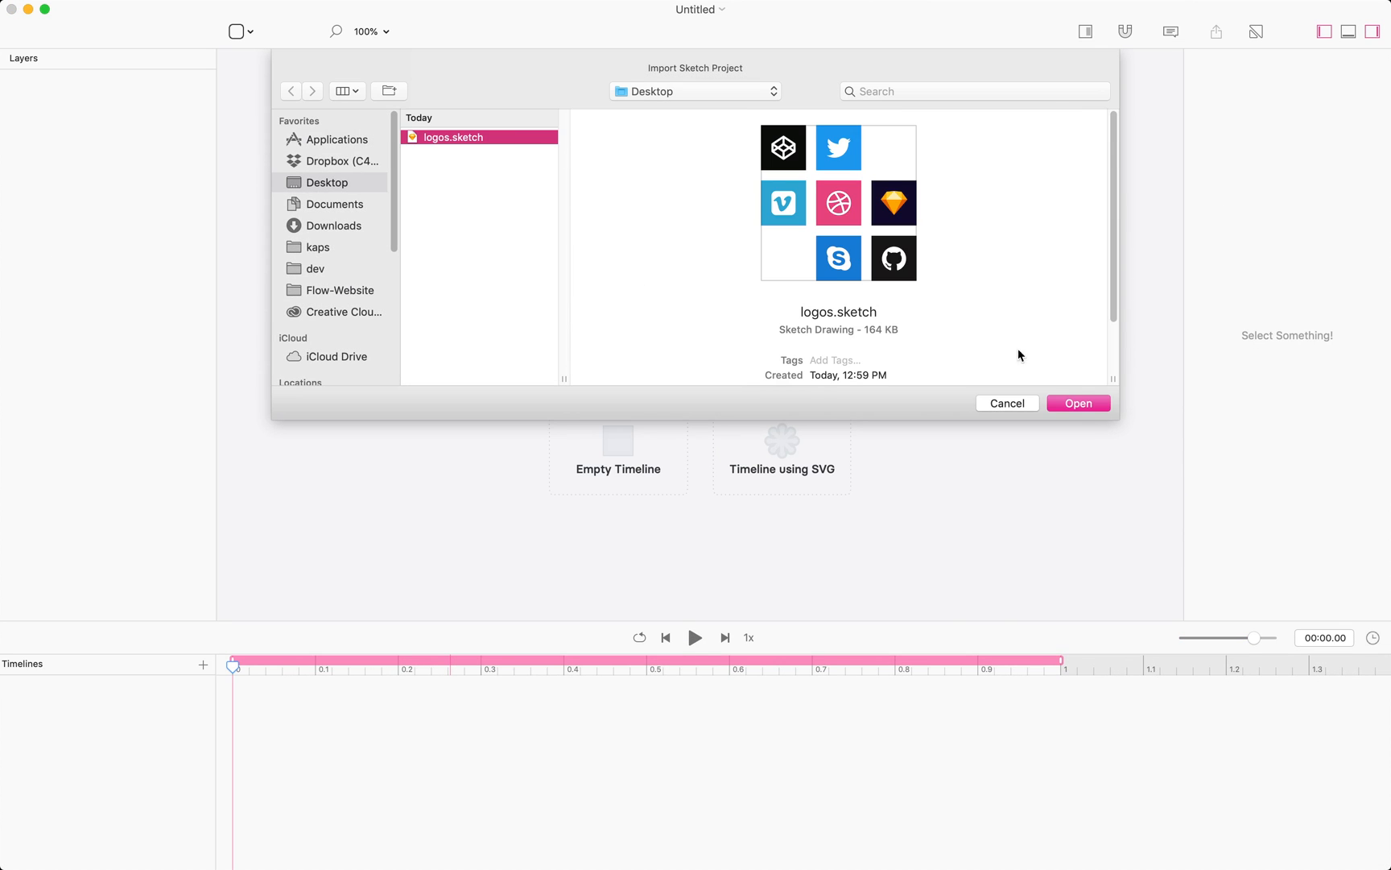
click(1090, 409)
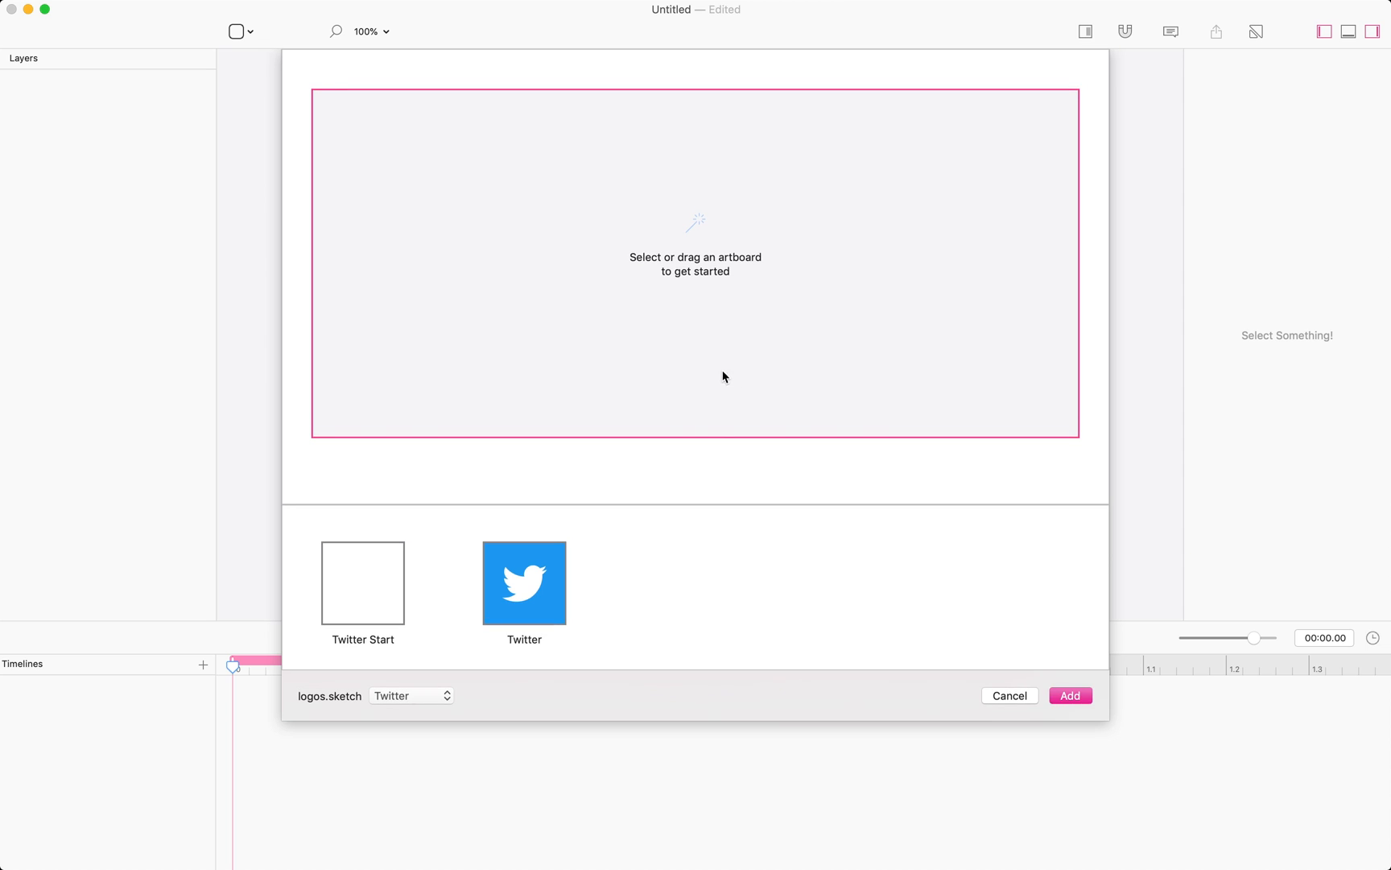
- Import the Sketch Start and Sketch artboards, in that order, from the Sketch page of the linked file
click(401, 696)
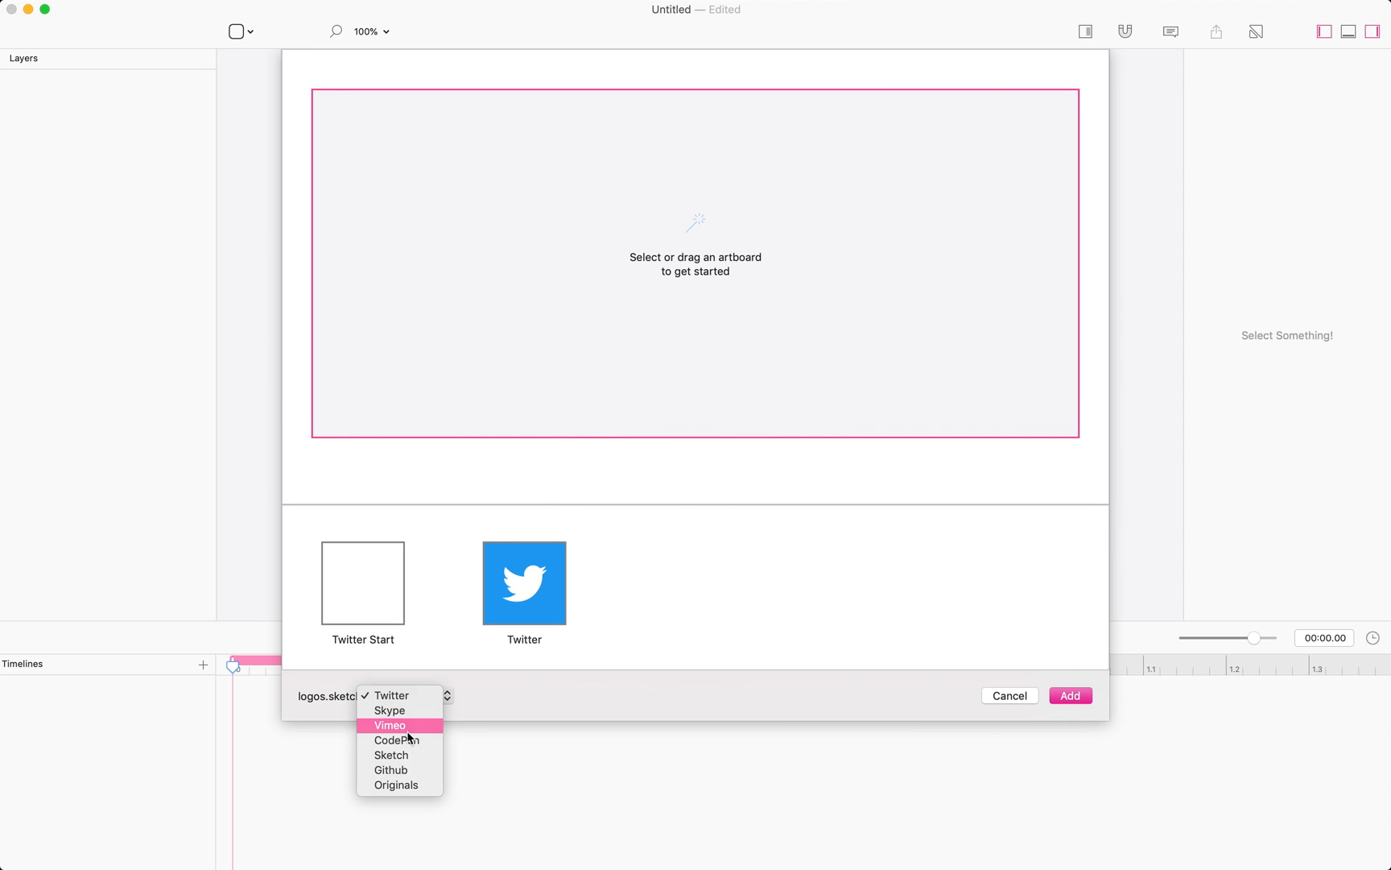
click(407, 756)
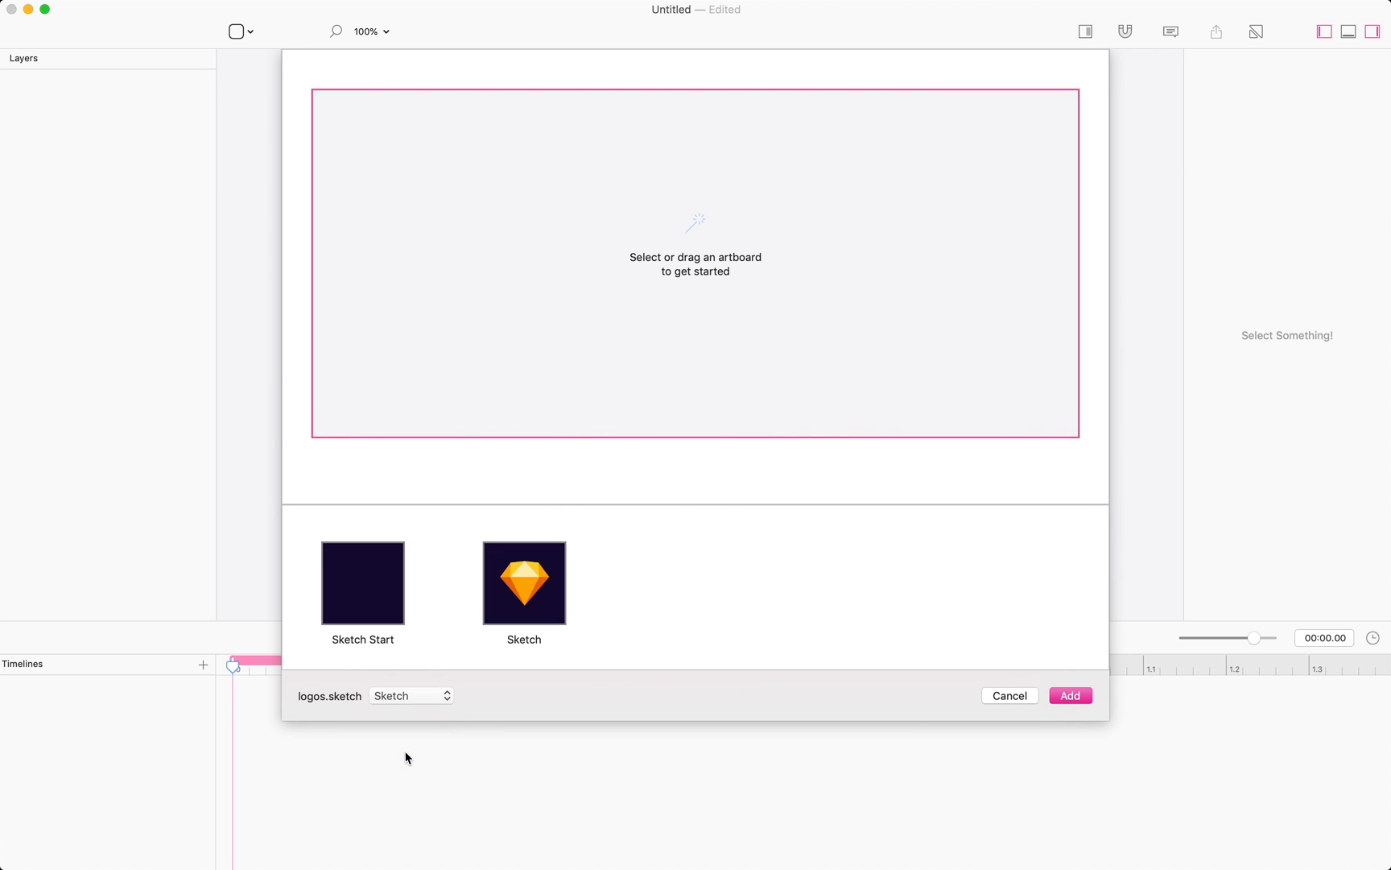
click(370, 603)
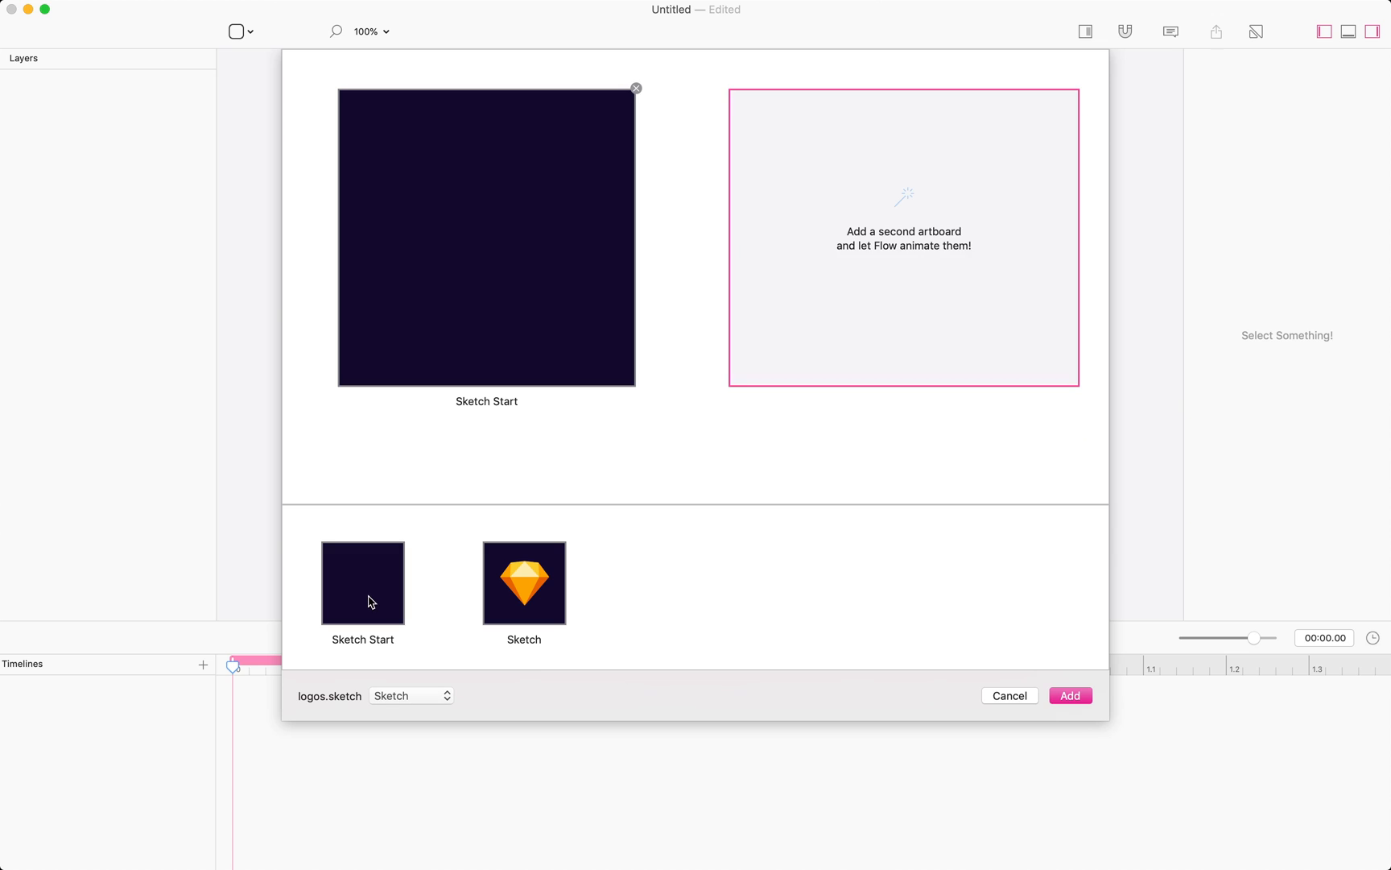
click(516, 593)
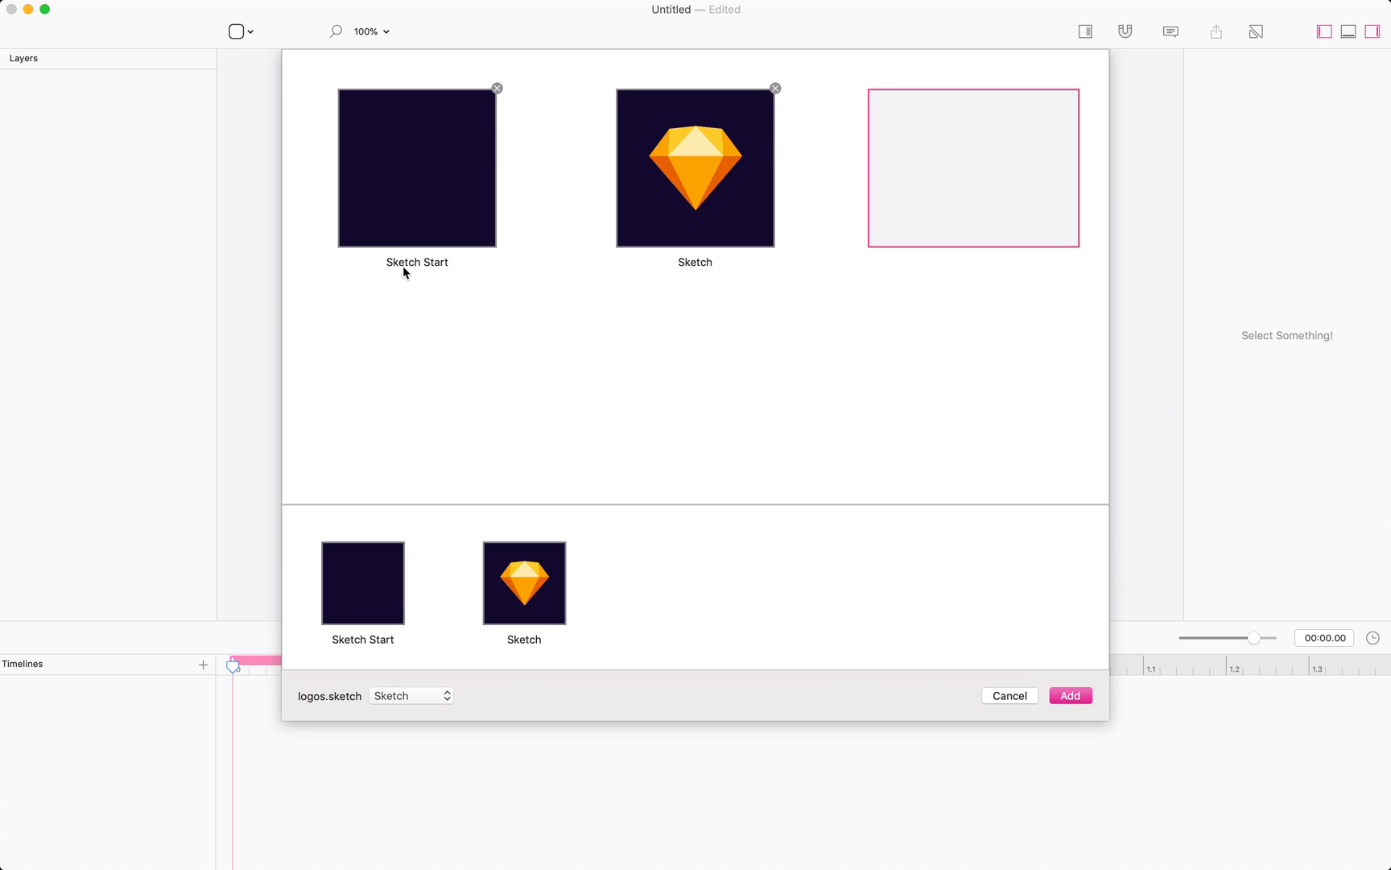
click(1070, 697)
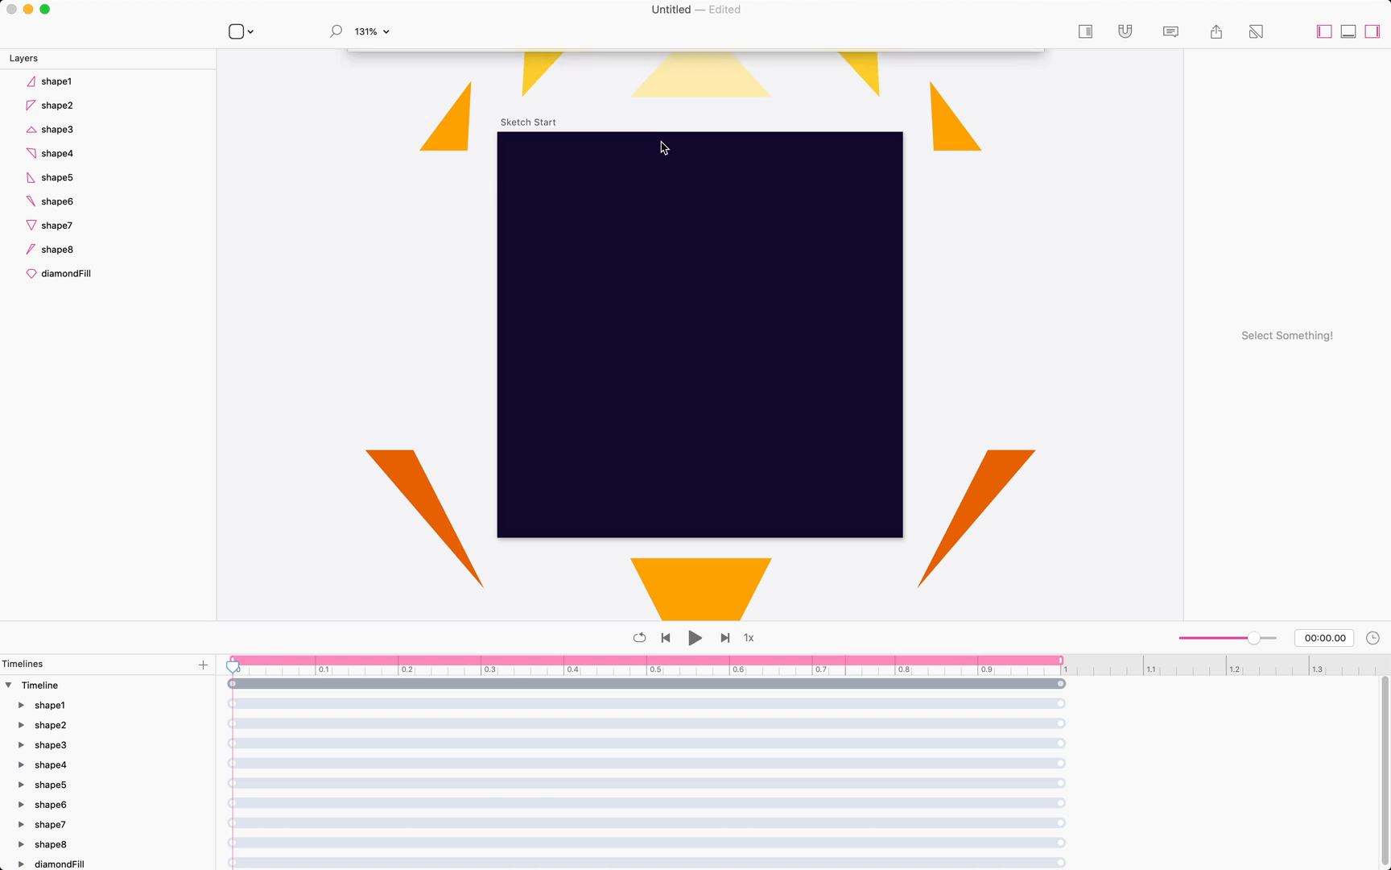
- Save the project on the Desktop as sketchLogo.flow and play the generated animation
key(super+s)
key(BackSpace)
text(sketchLog)
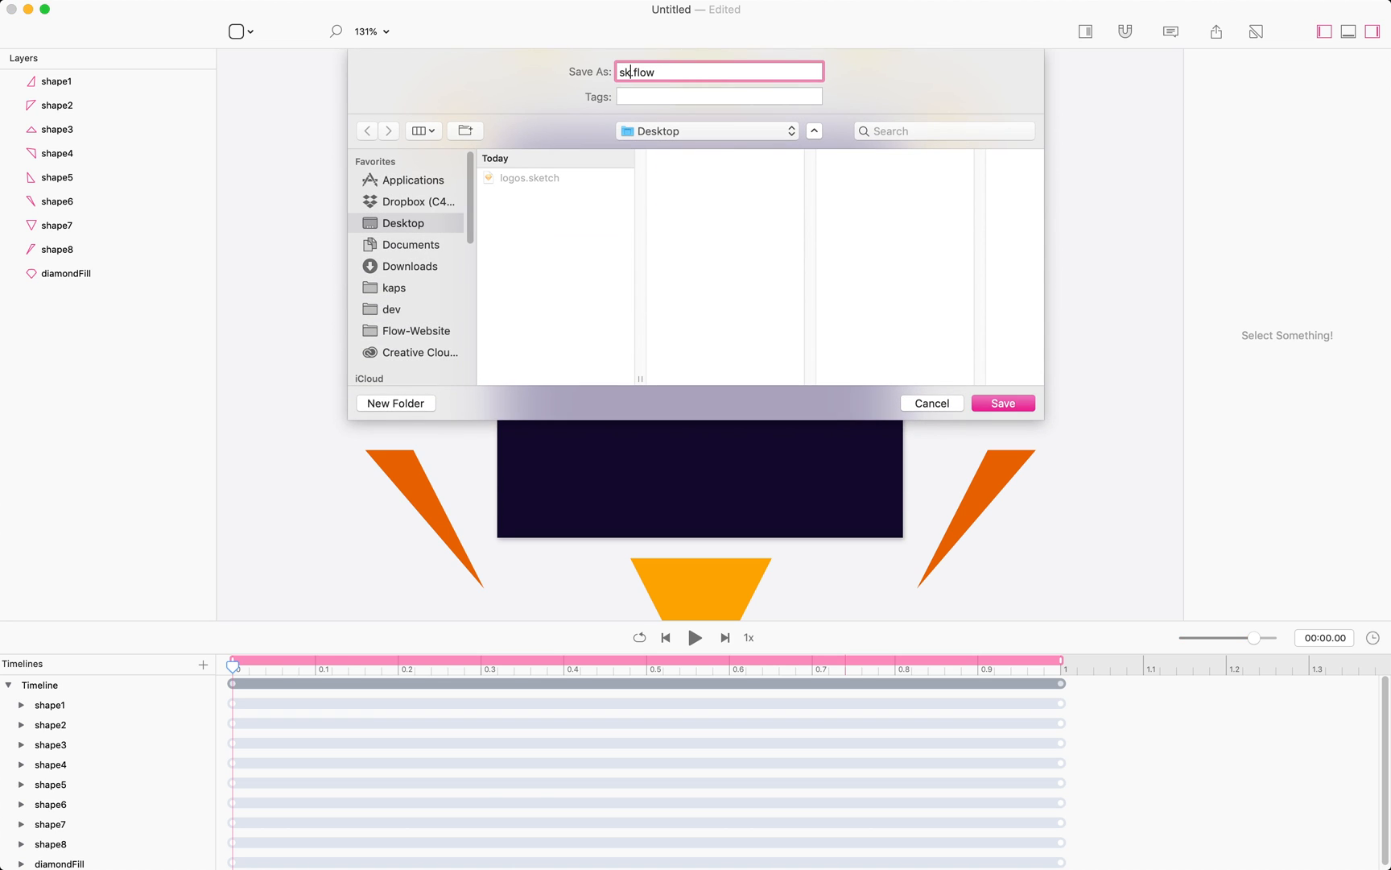
text(o)
key(Return)
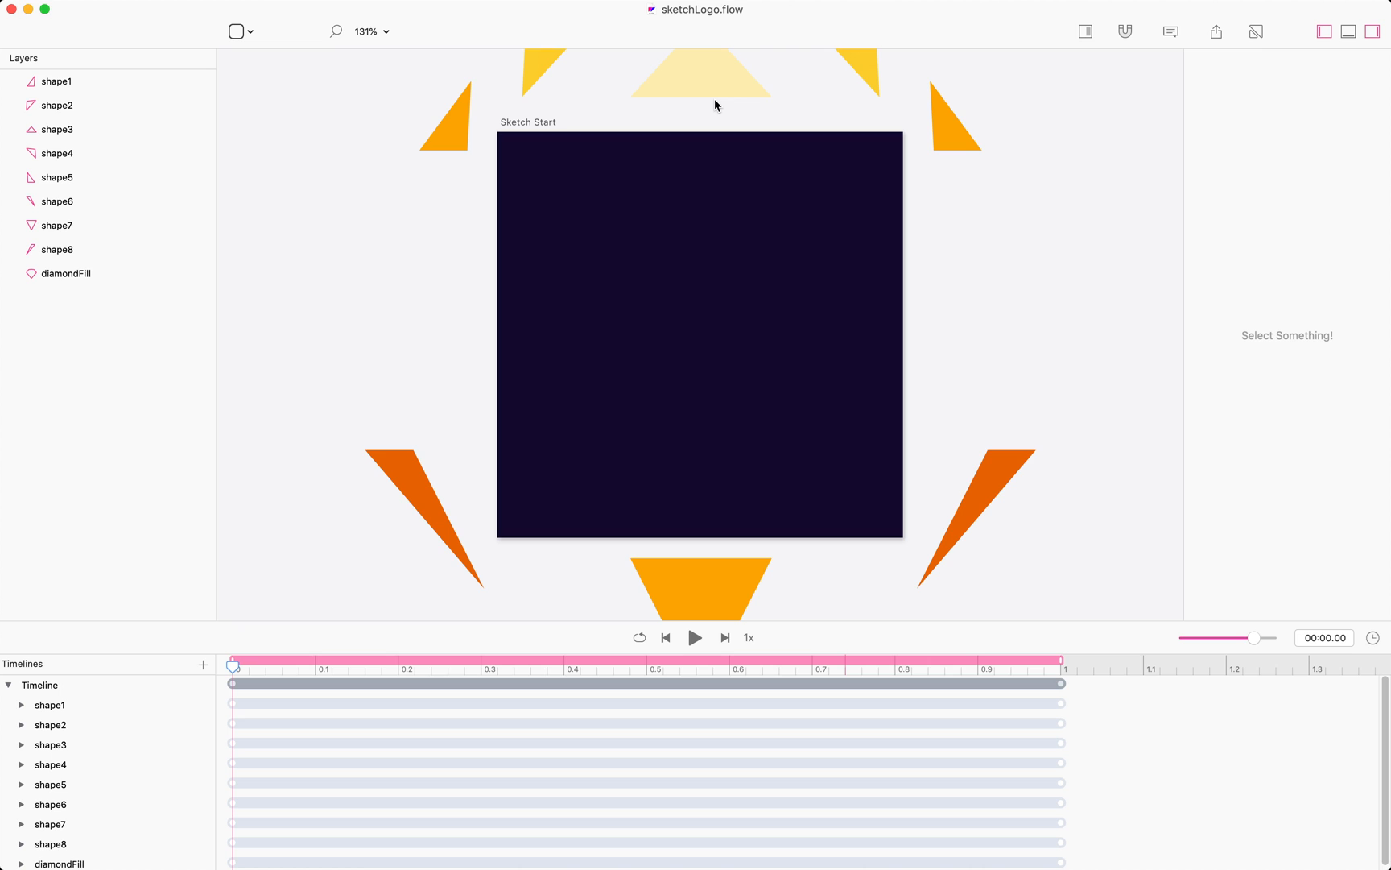
key(space)
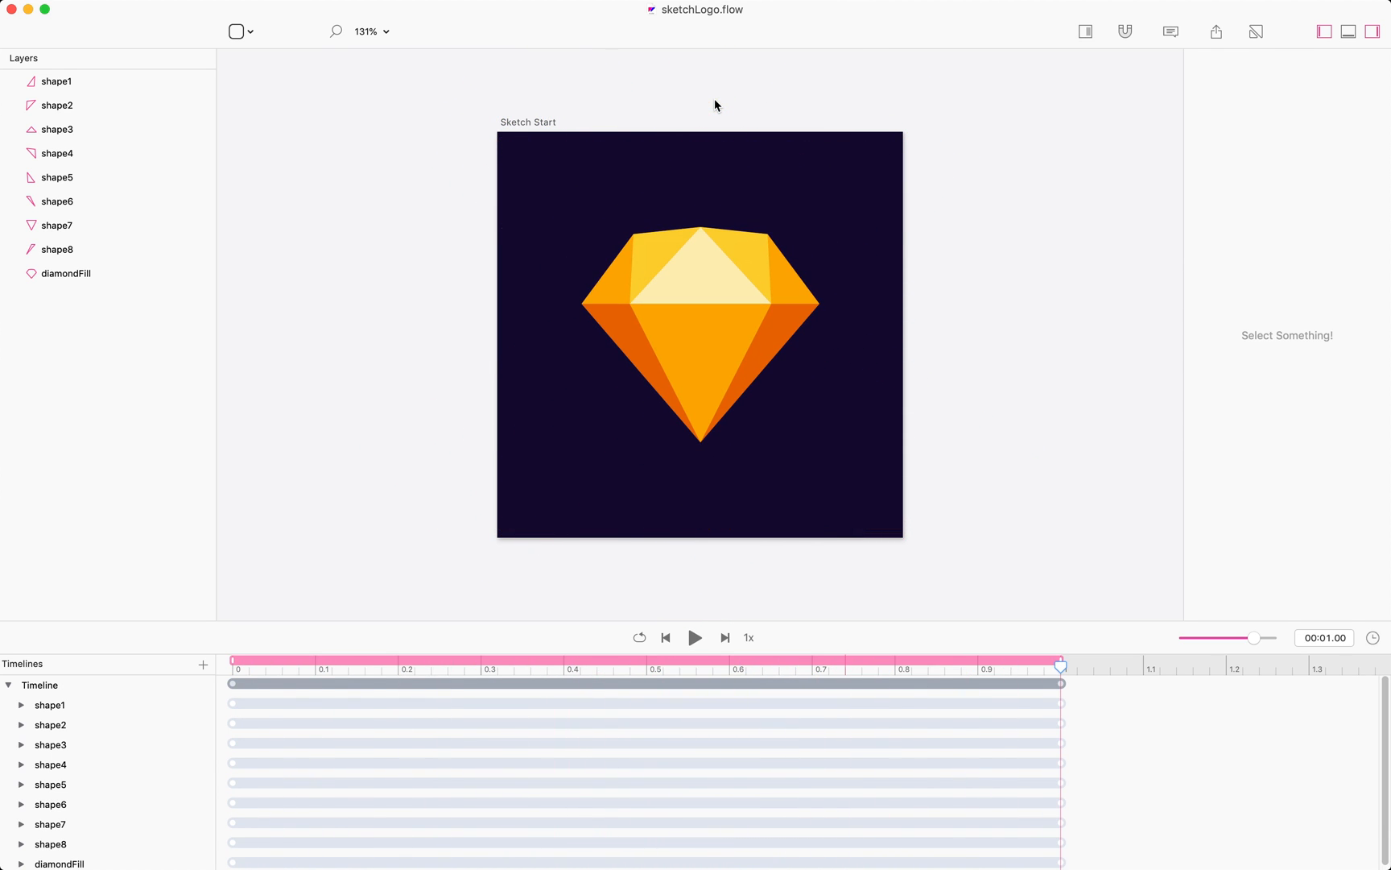
- Expand all layers in an enlarged timeline and shift the end keyframes of shape1 through shape8's X and Y tracks to 0.25 s
click(9, 685)
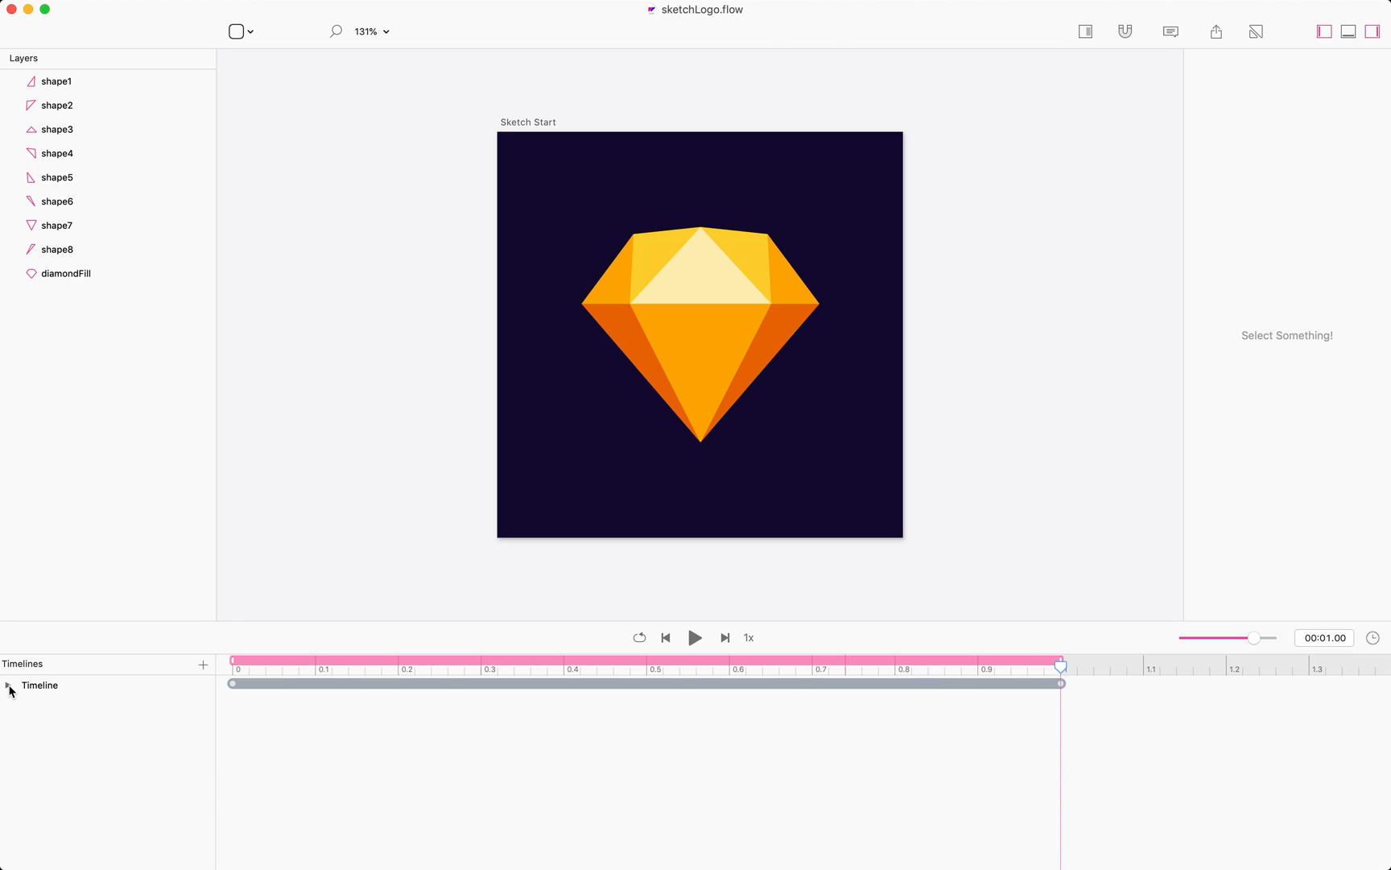
click(9, 686)
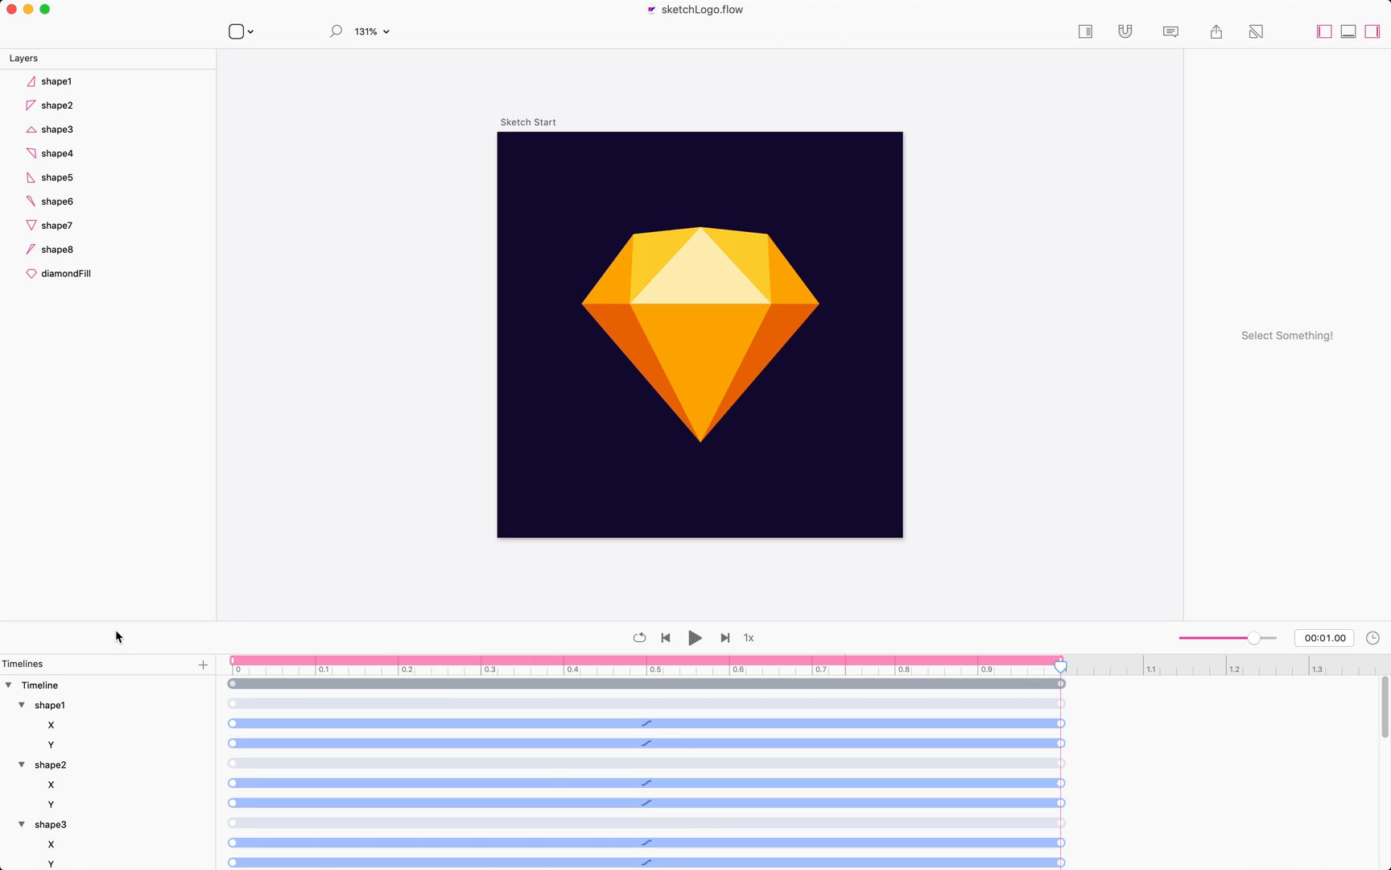
drag(119, 621, 133, 314)
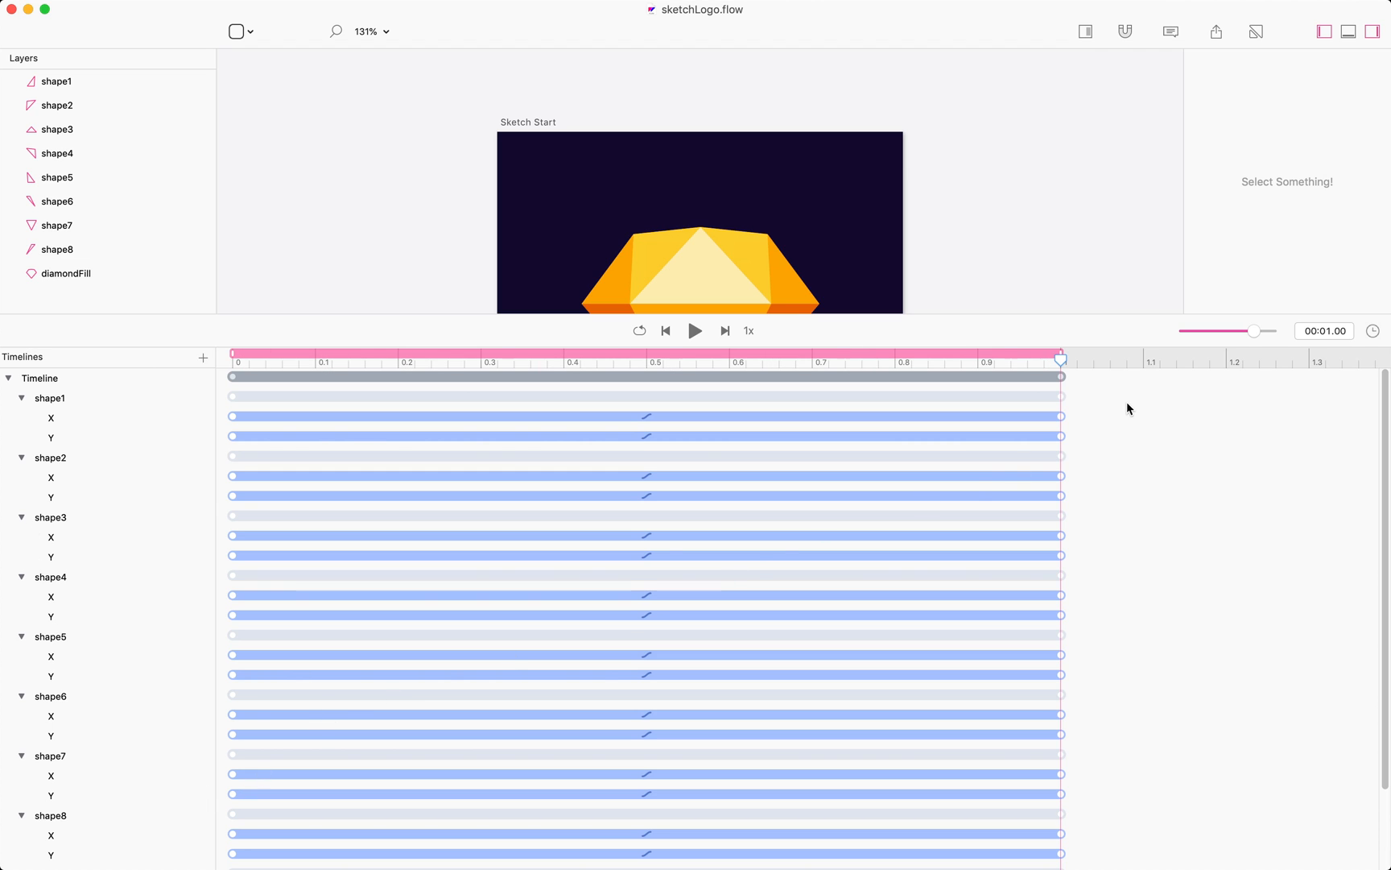
drag(1126, 395, 1004, 865)
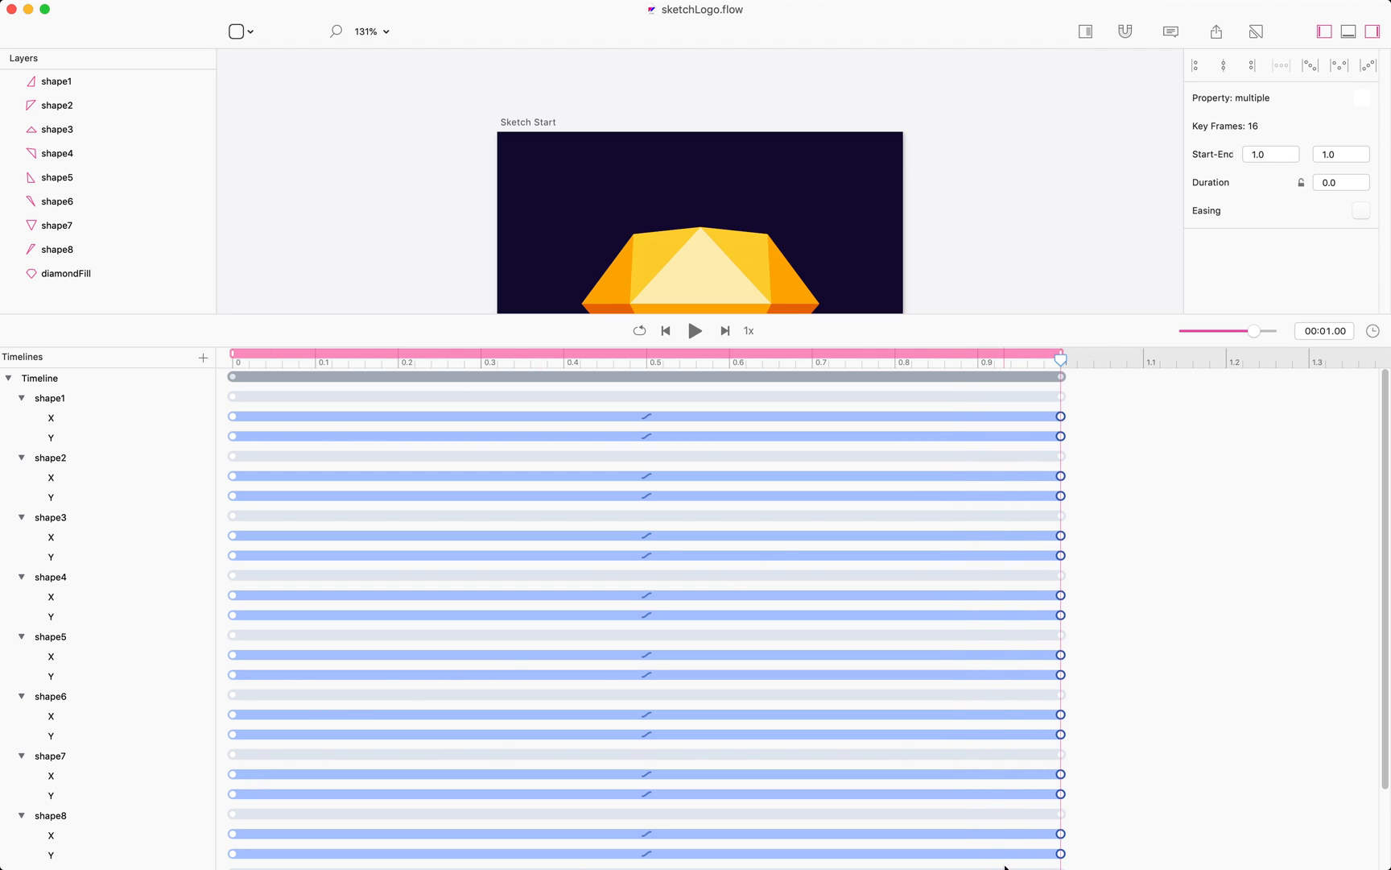
drag(1062, 421, 442, 433)
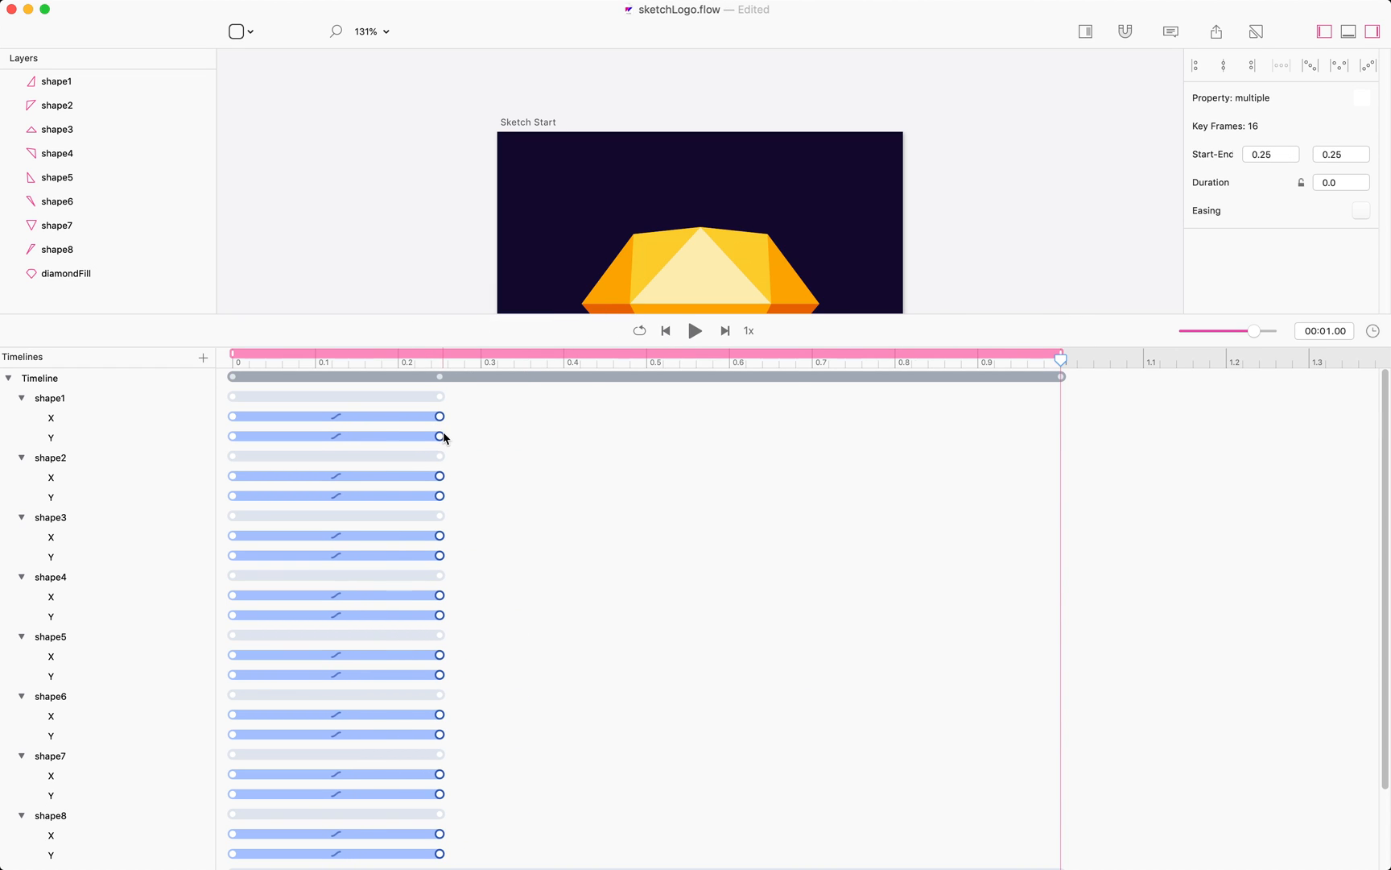
click(524, 552)
- Move shape8's X and Y segments to 0.75–1.0 s and roughly stagger shape2 through shape7 so each starts after the previous shape
drag(464, 815, 856, 806)
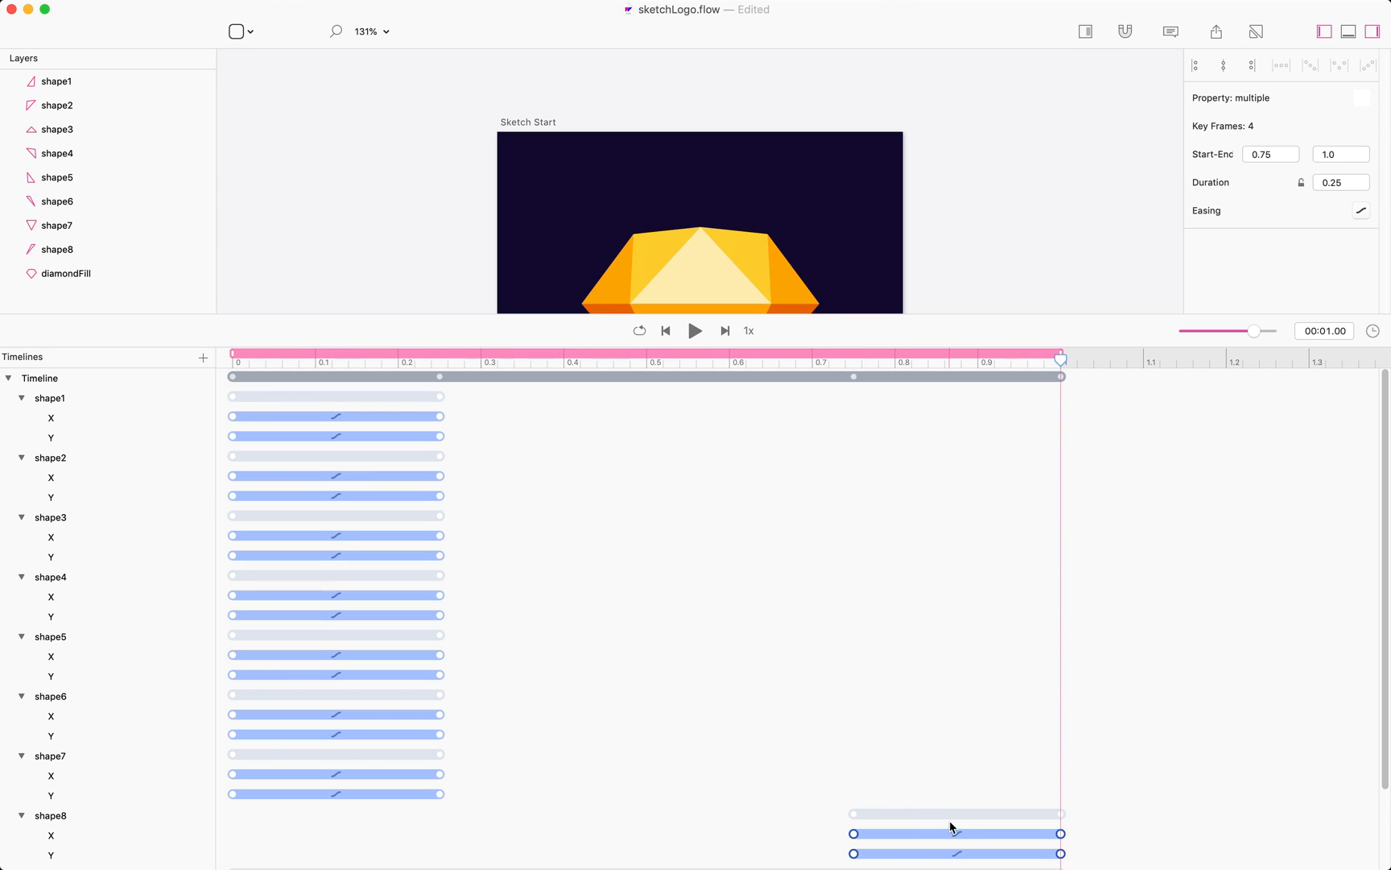
click(911, 759)
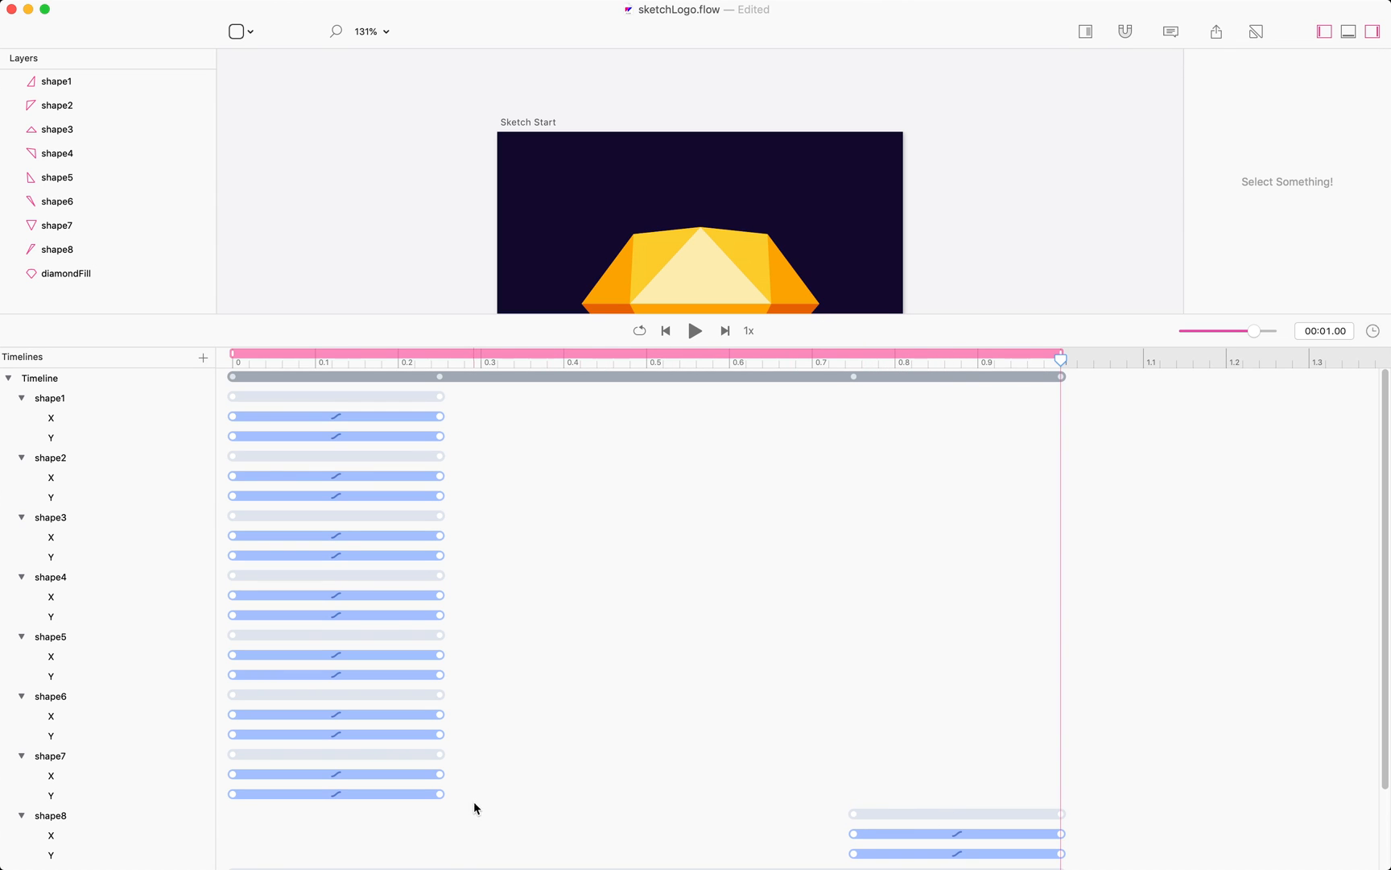
drag(467, 807, 173, 771)
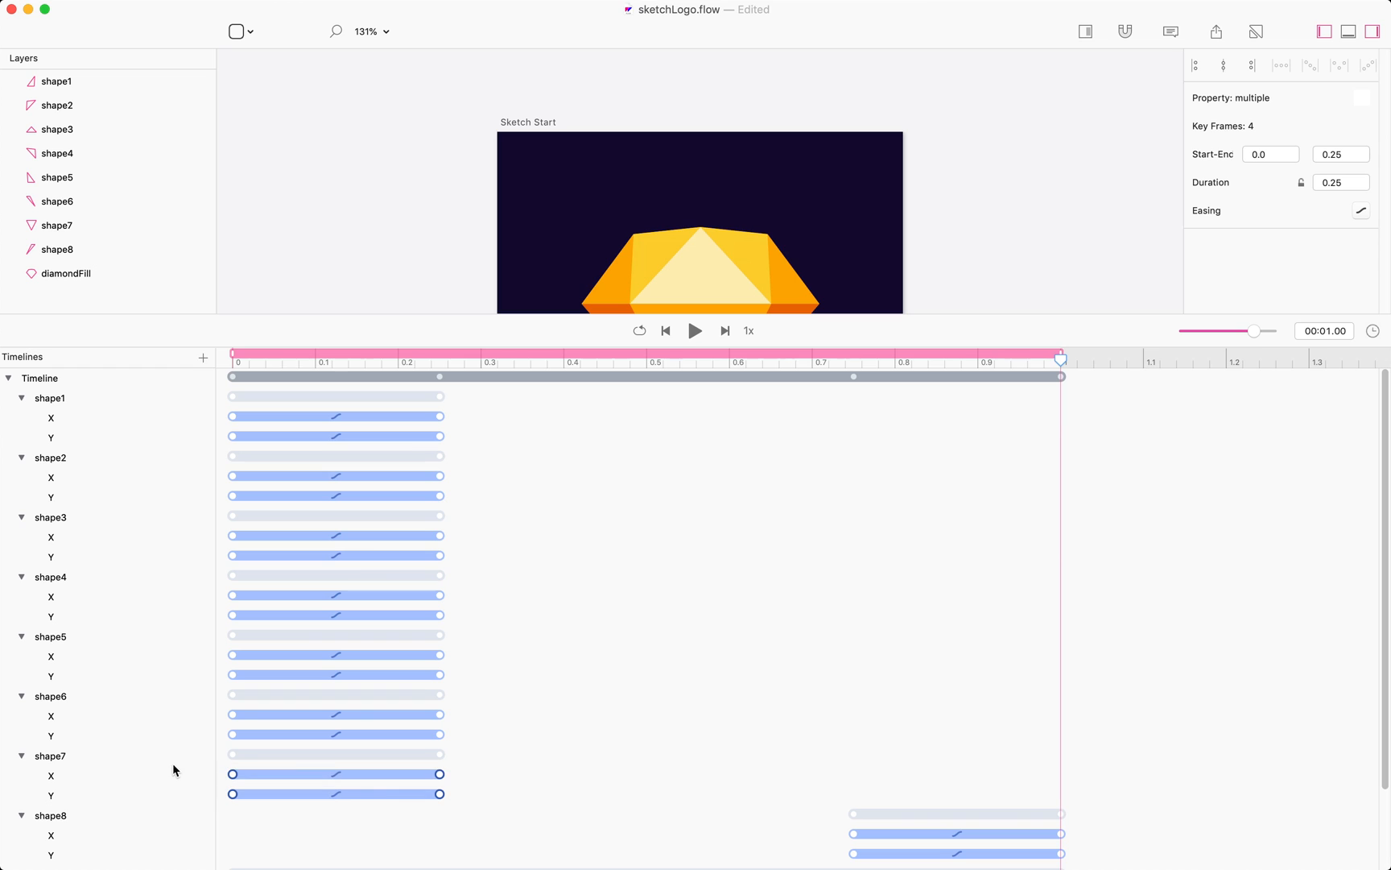
mouse_move(440, 794)
mouse_down()
mouse_move(479, 795)
mouse_move(463, 795)
mouse_up()
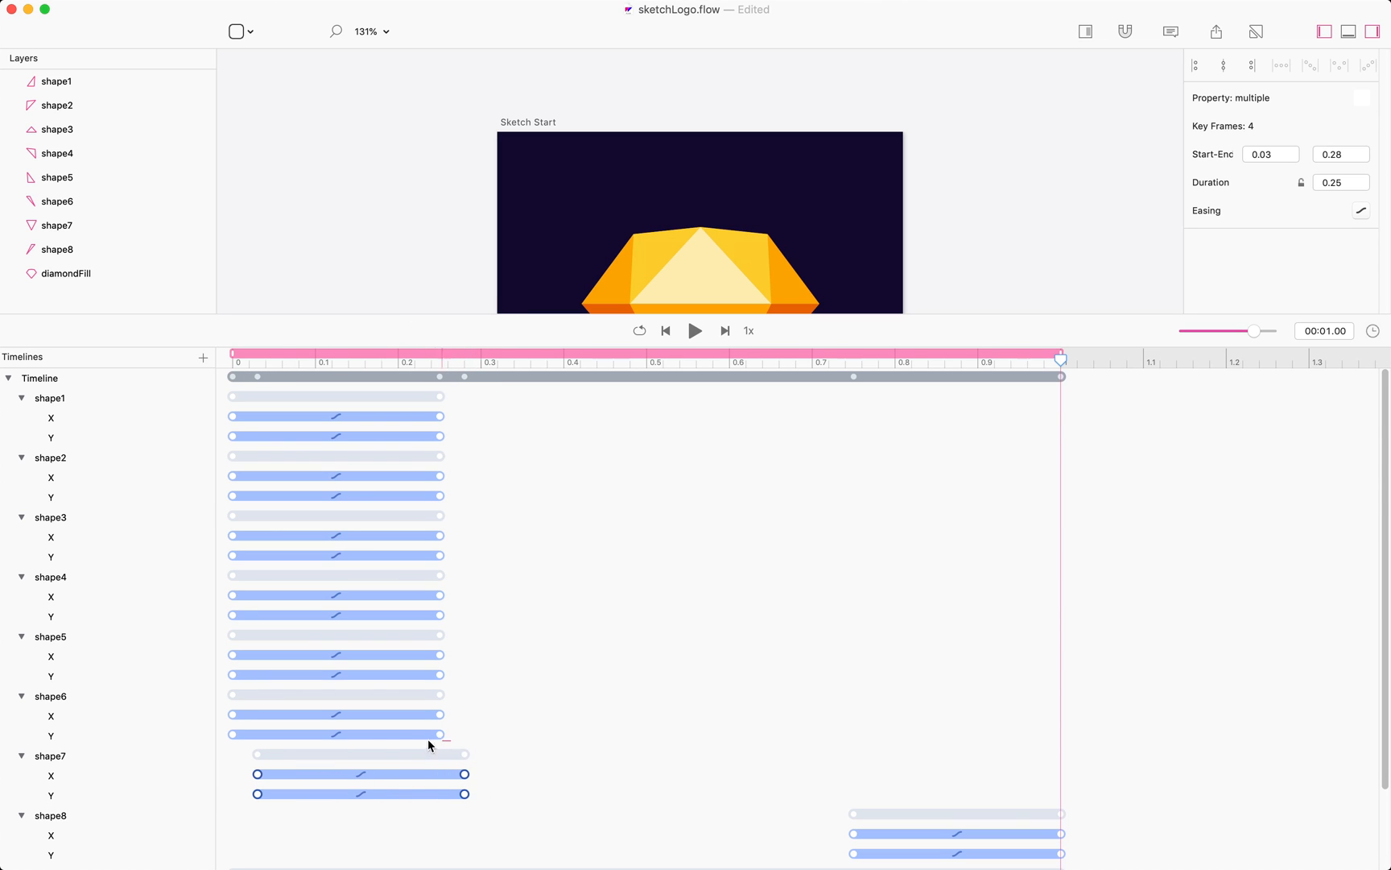
drag(450, 741, 202, 712)
drag(439, 718, 267, 654)
drag(458, 622, 260, 599)
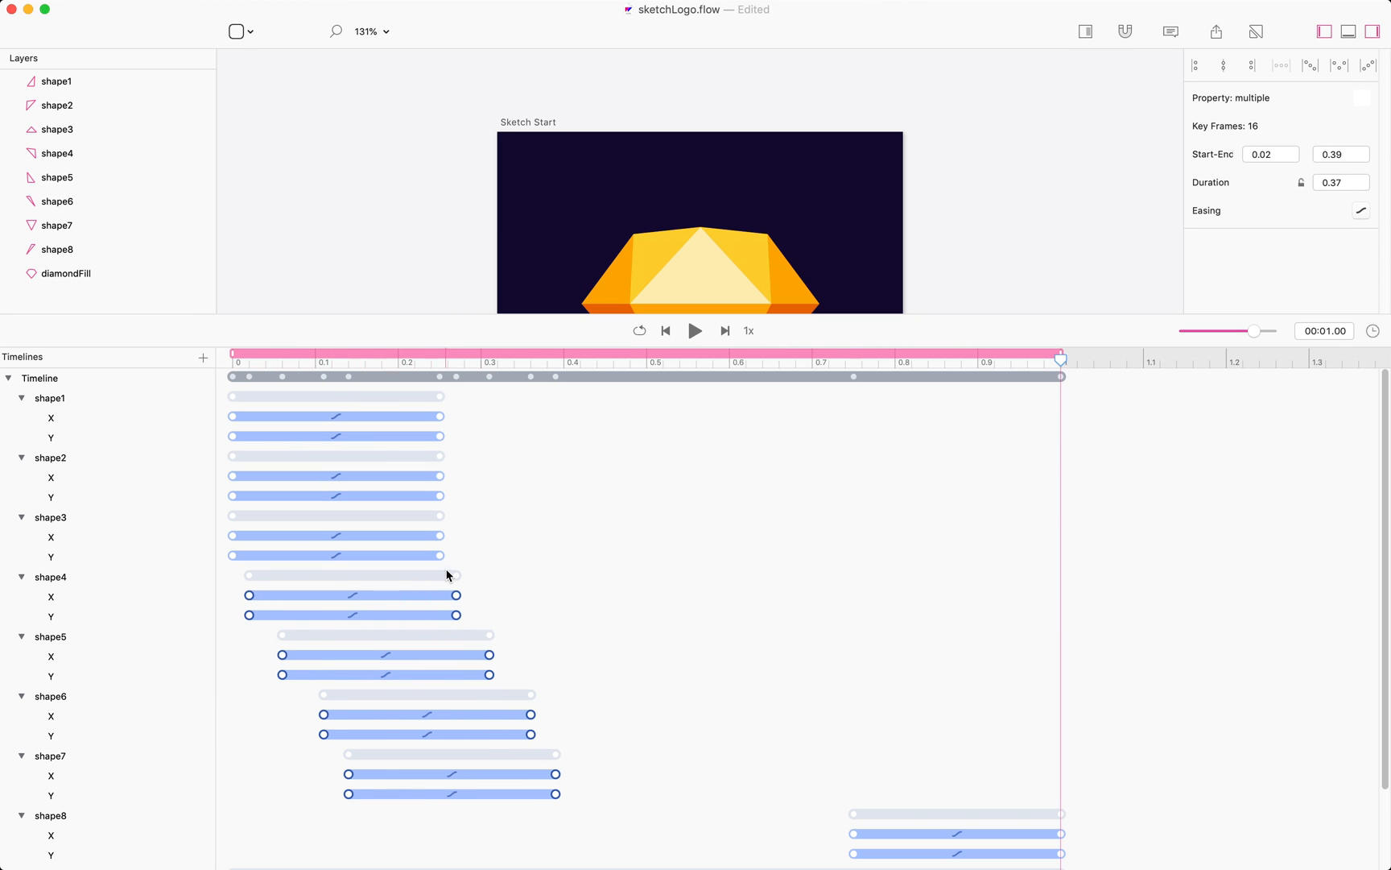
drag(448, 575, 287, 537)
drag(449, 510, 263, 481)
click(548, 485)
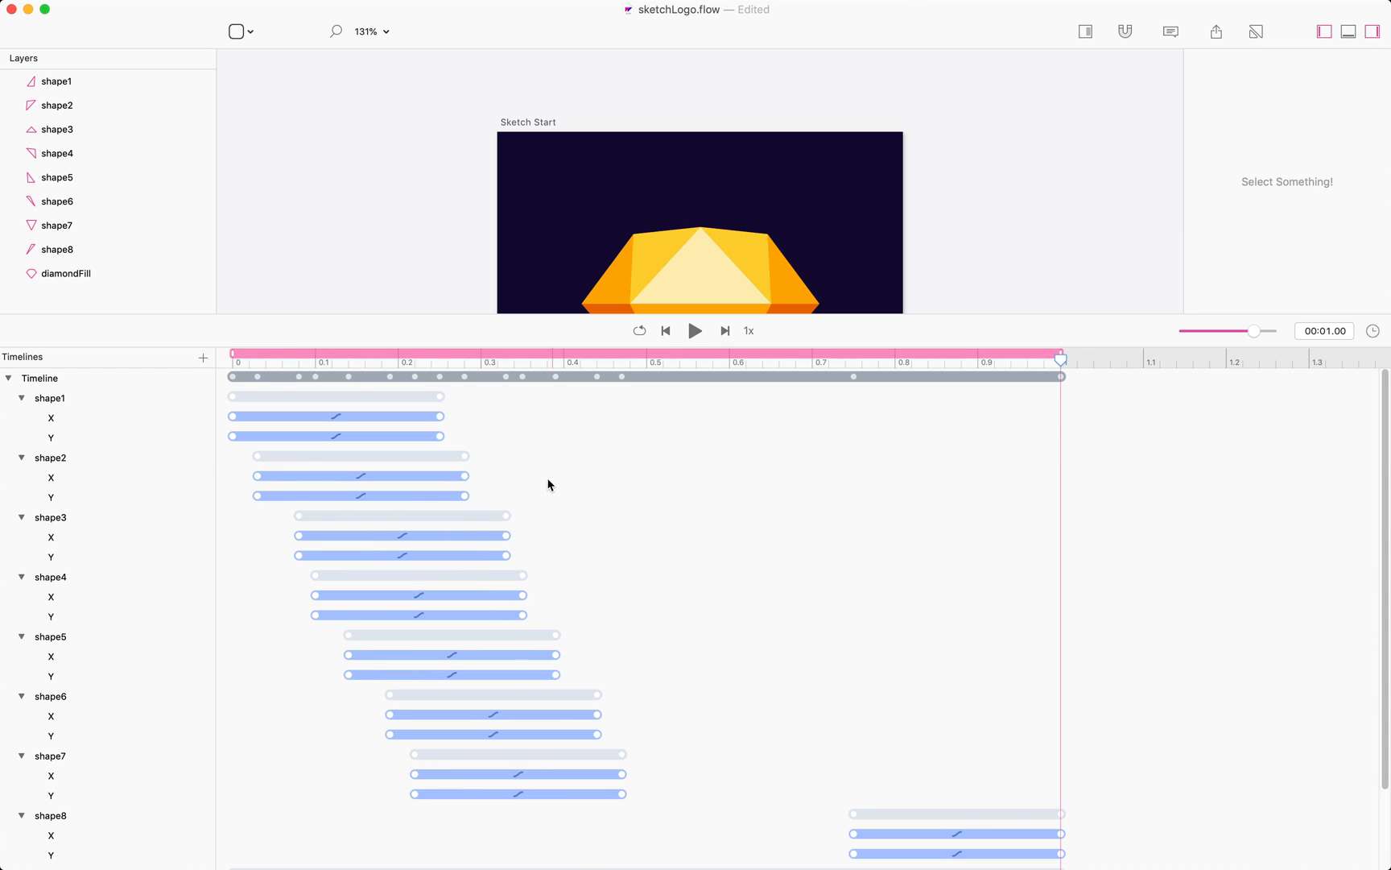
- Distribute the Y segments of shape1 through shape8 evenly in time between 0 and 1.0 s
click(1062, 854)
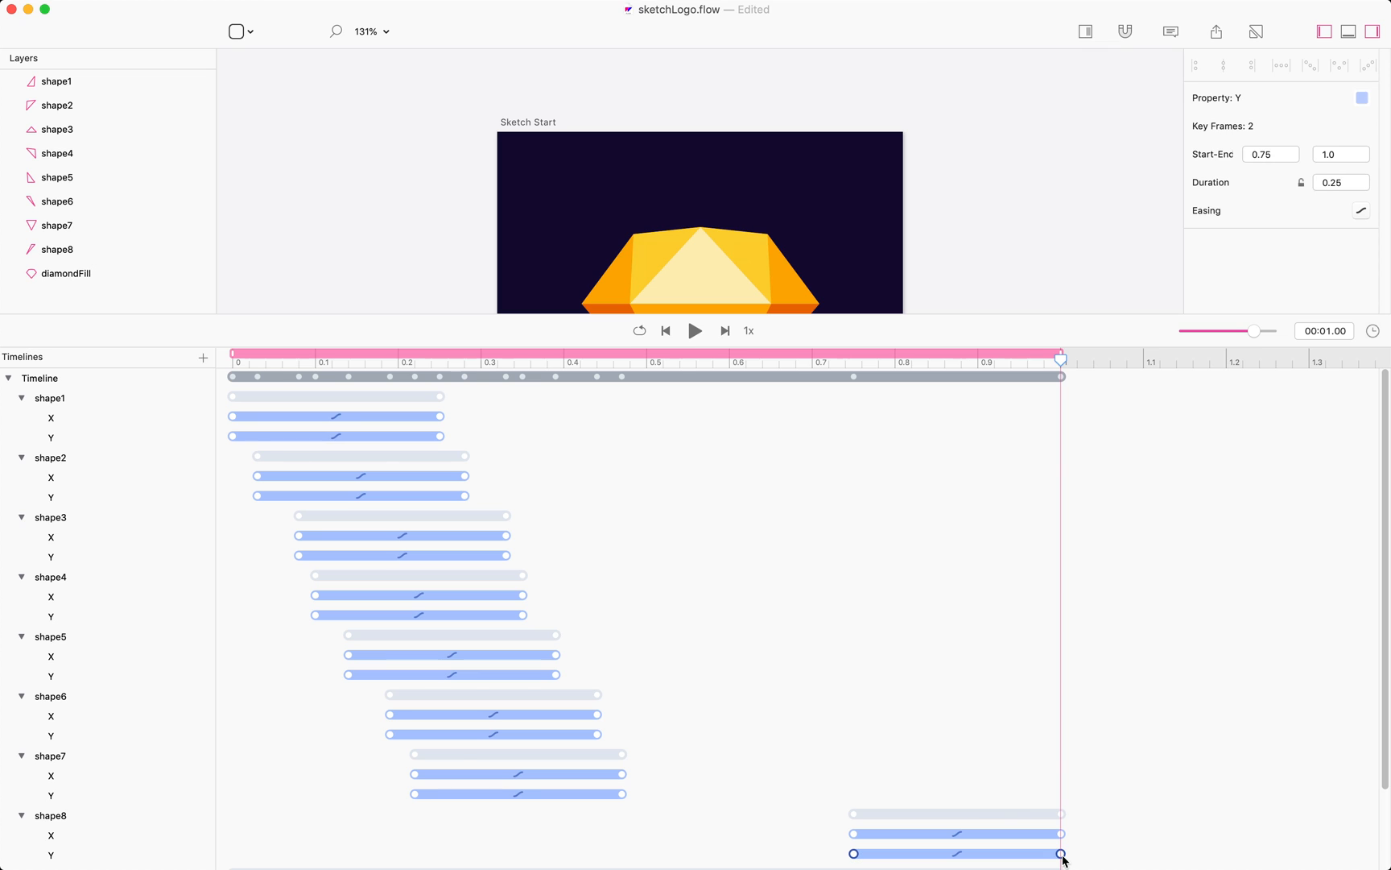
shift+click(624, 794)
shift+click(596, 734)
shift+click(555, 674)
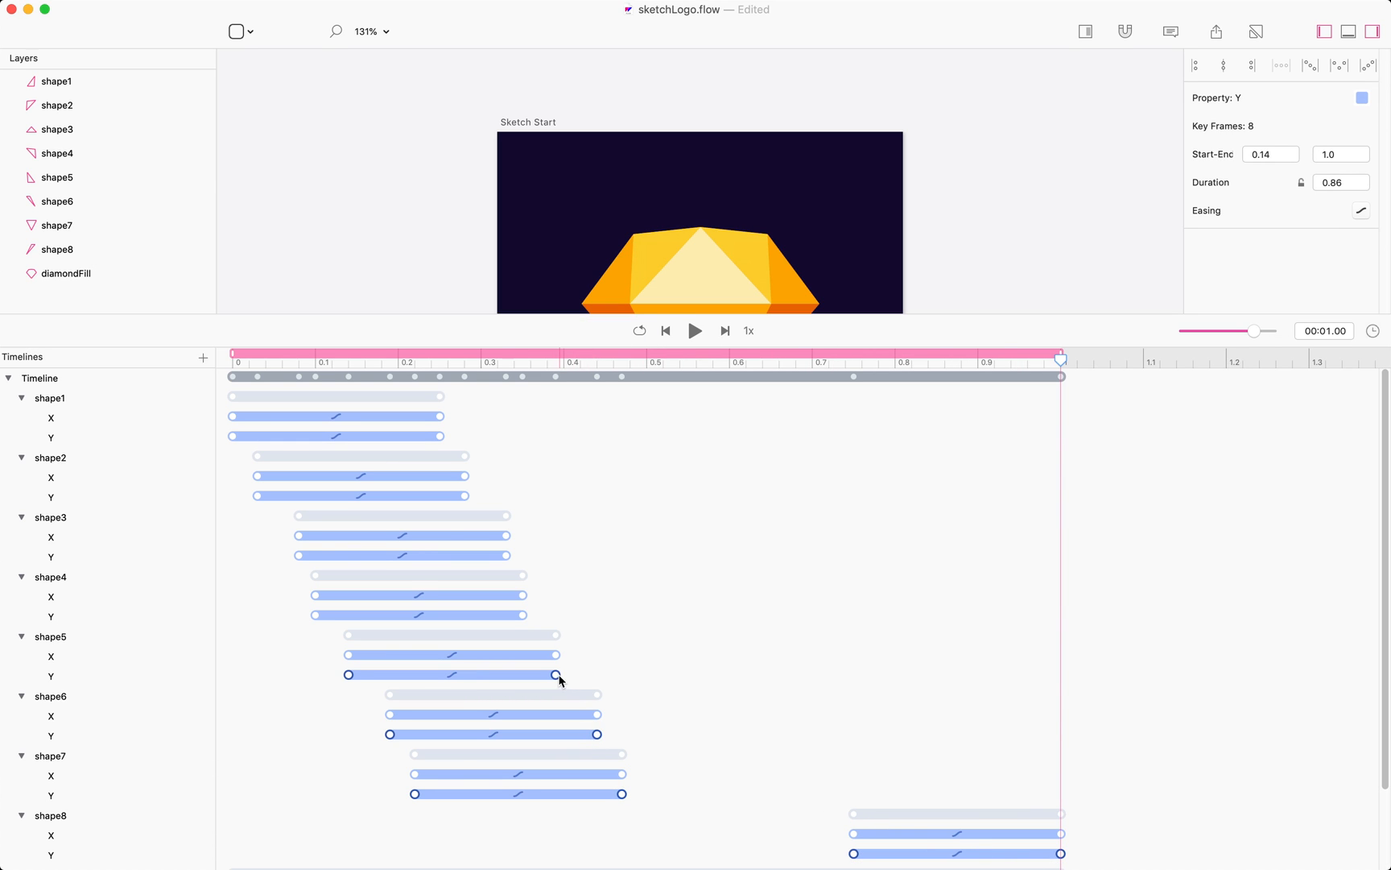
shift+click(522, 615)
shift+click(466, 496)
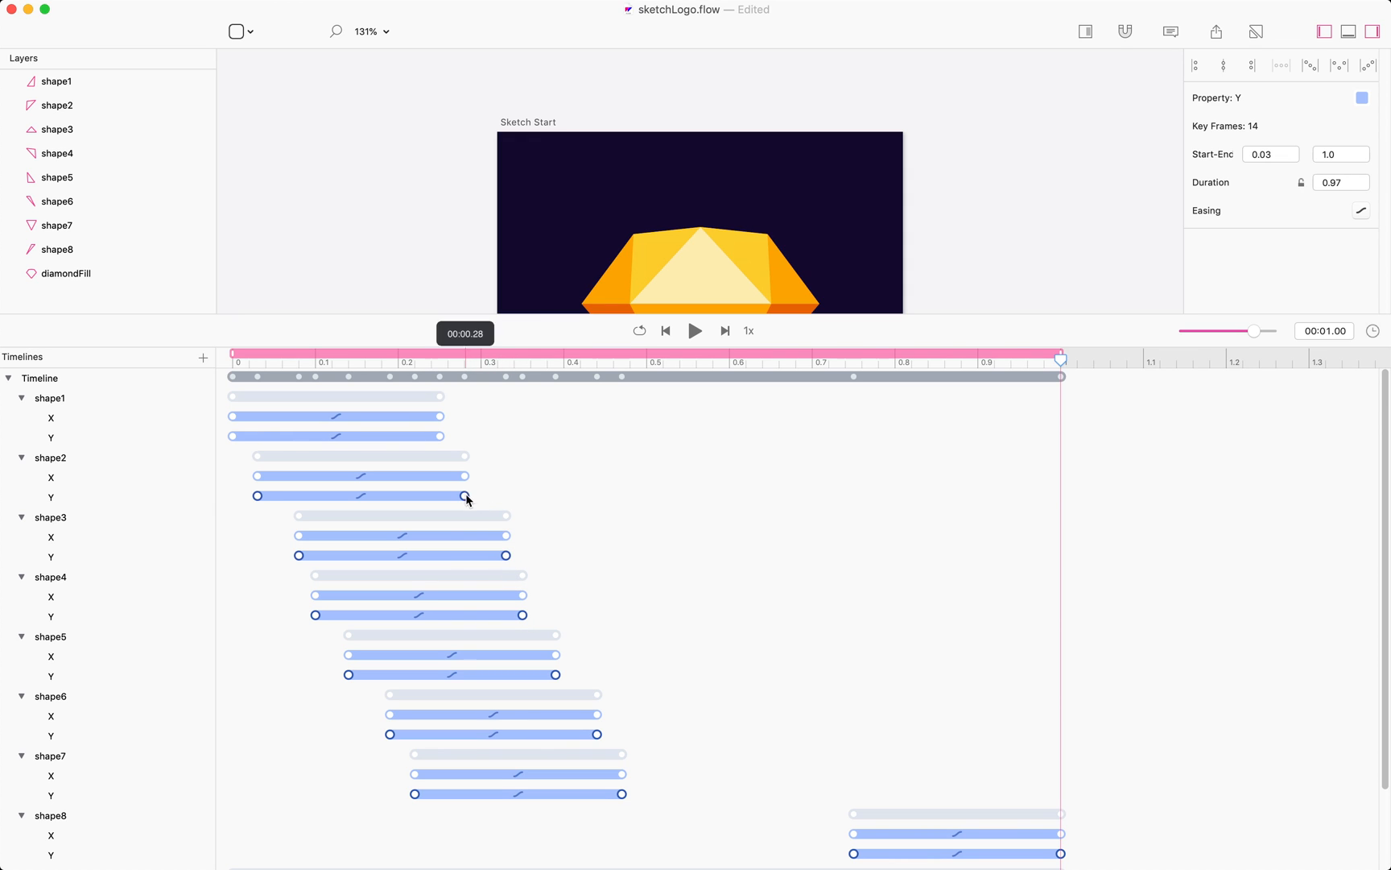
shift+click(439, 436)
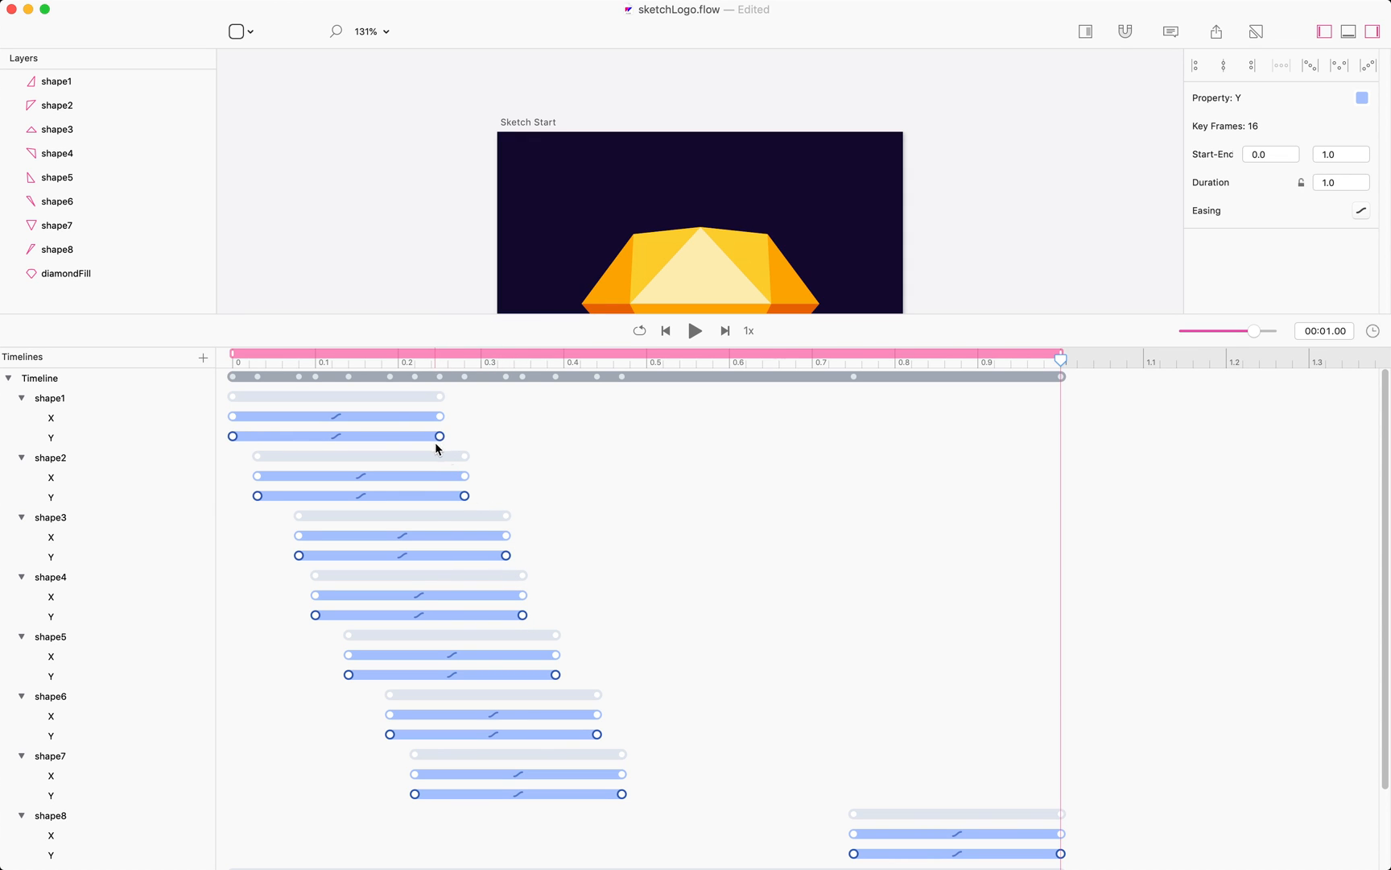
click(1311, 66)
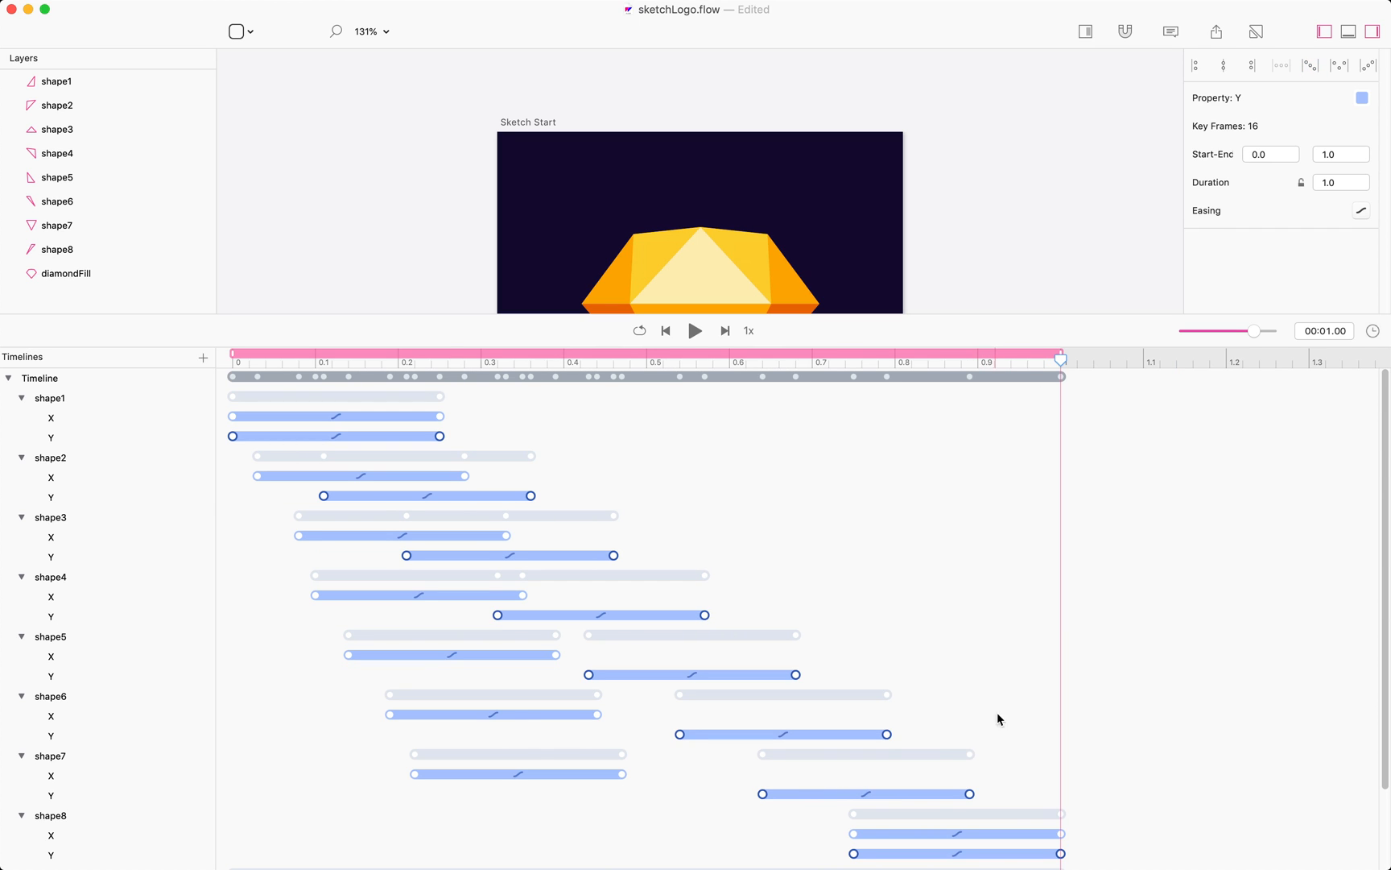
click(1031, 808)
- Distribute the X segments of shape1 through shape8 evenly in time between 0 and 1.0 s, matching the Y segments
click(1061, 835)
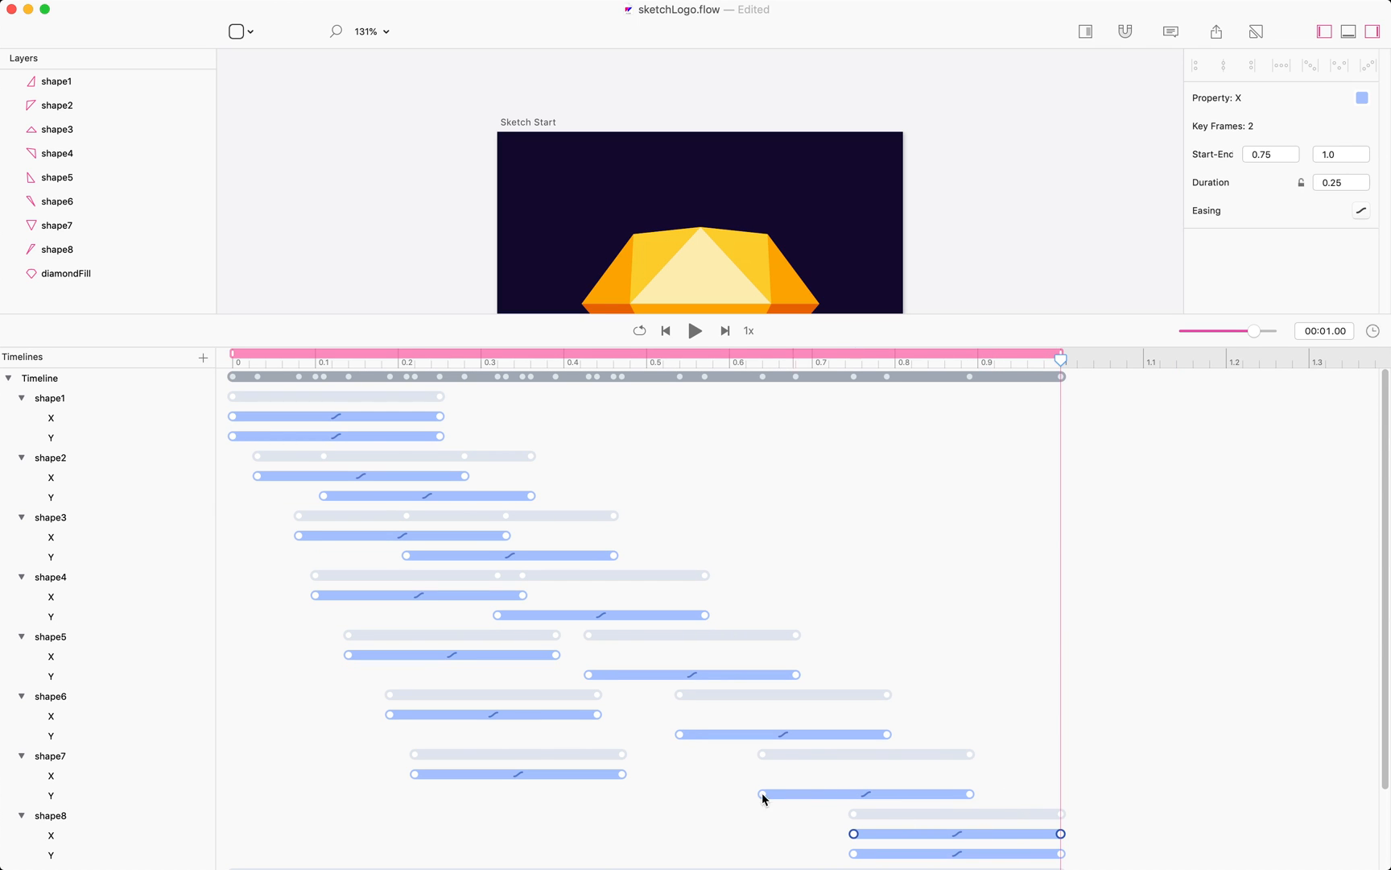
shift+click(622, 774)
shift+click(598, 715)
shift+click(555, 654)
shift+click(523, 596)
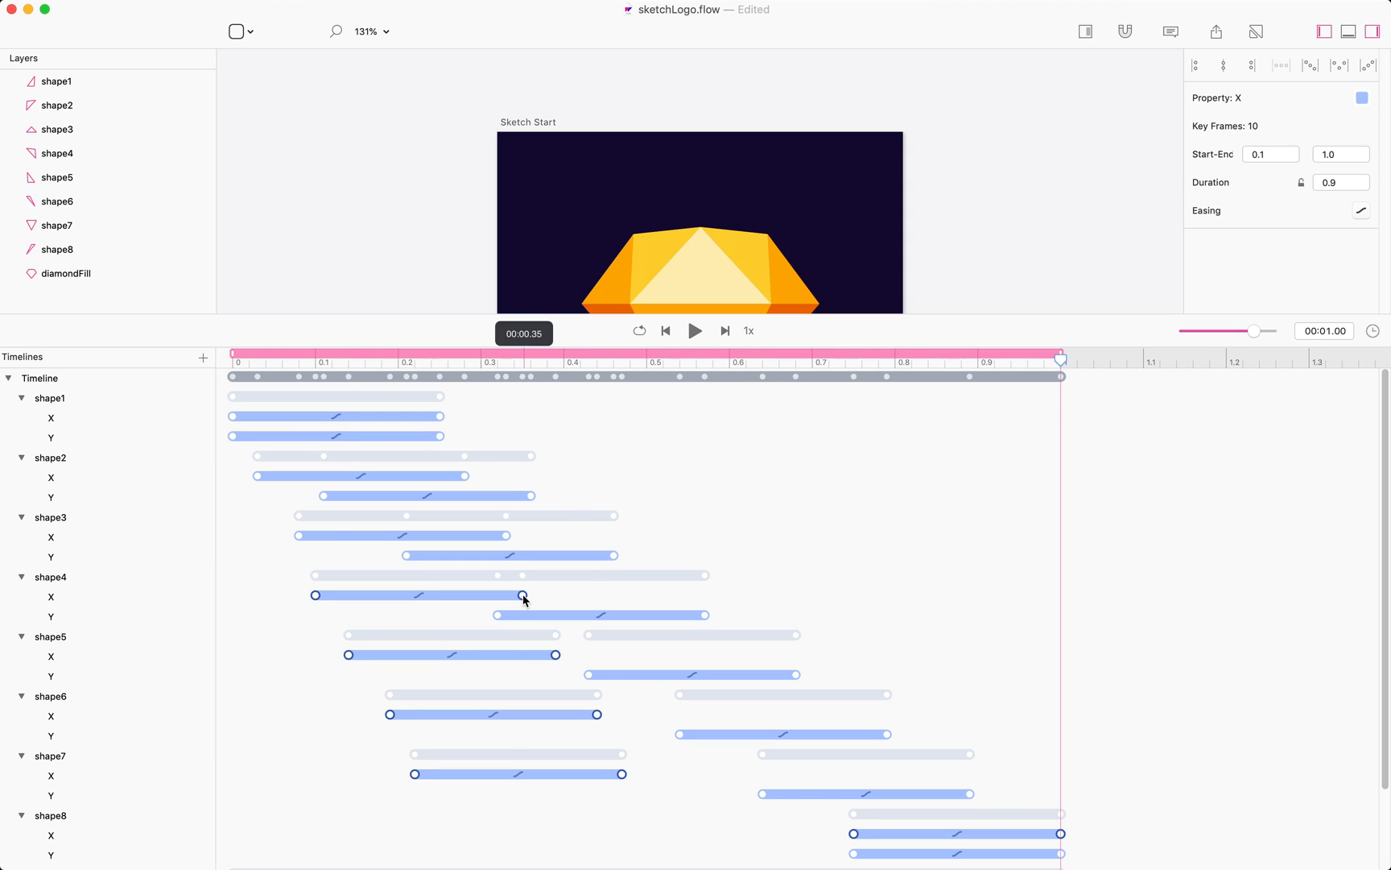
shift+click(507, 536)
shift+click(464, 475)
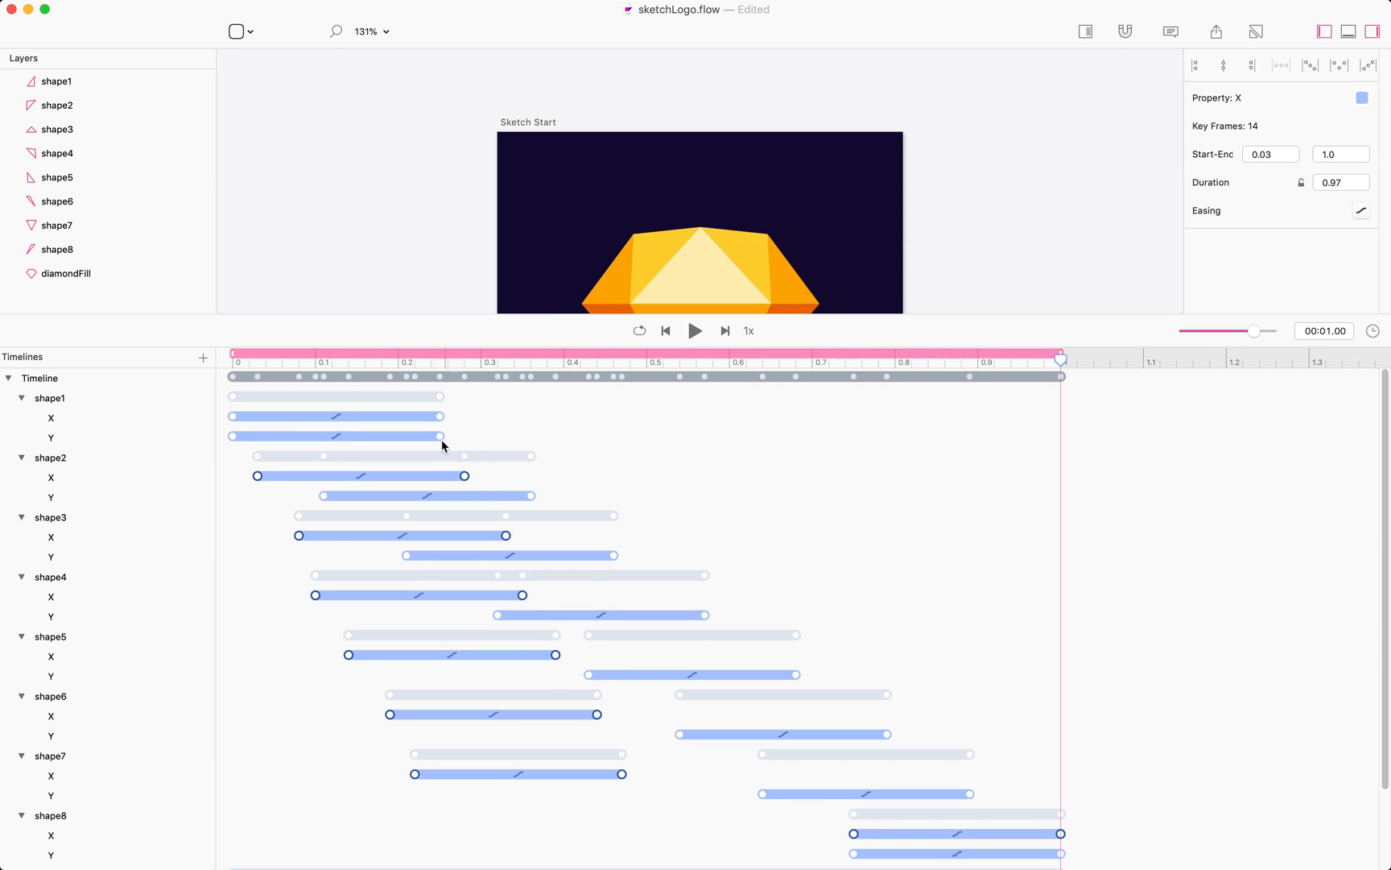
shift+click(440, 417)
click(1315, 68)
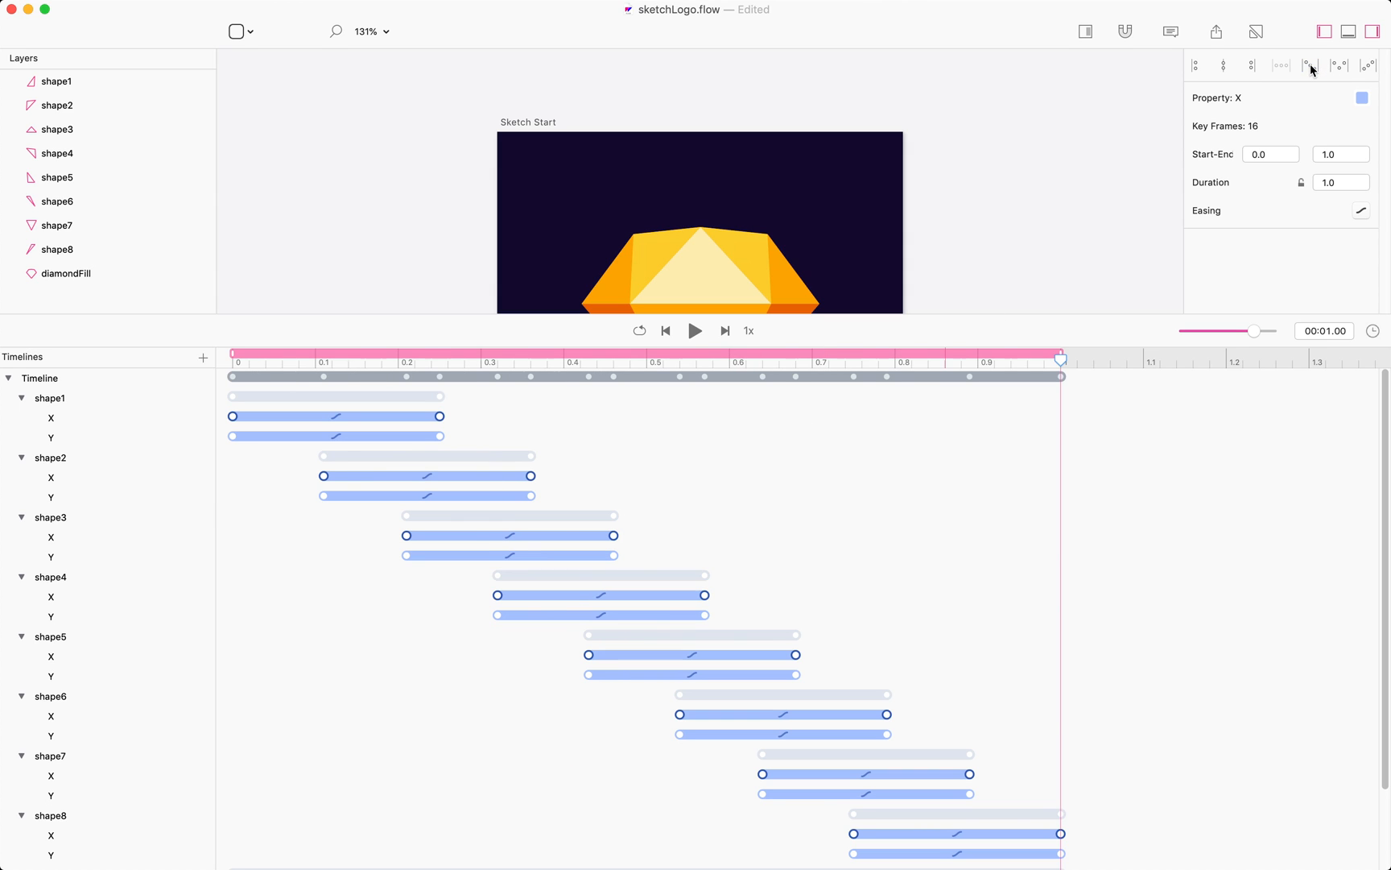
click(906, 457)
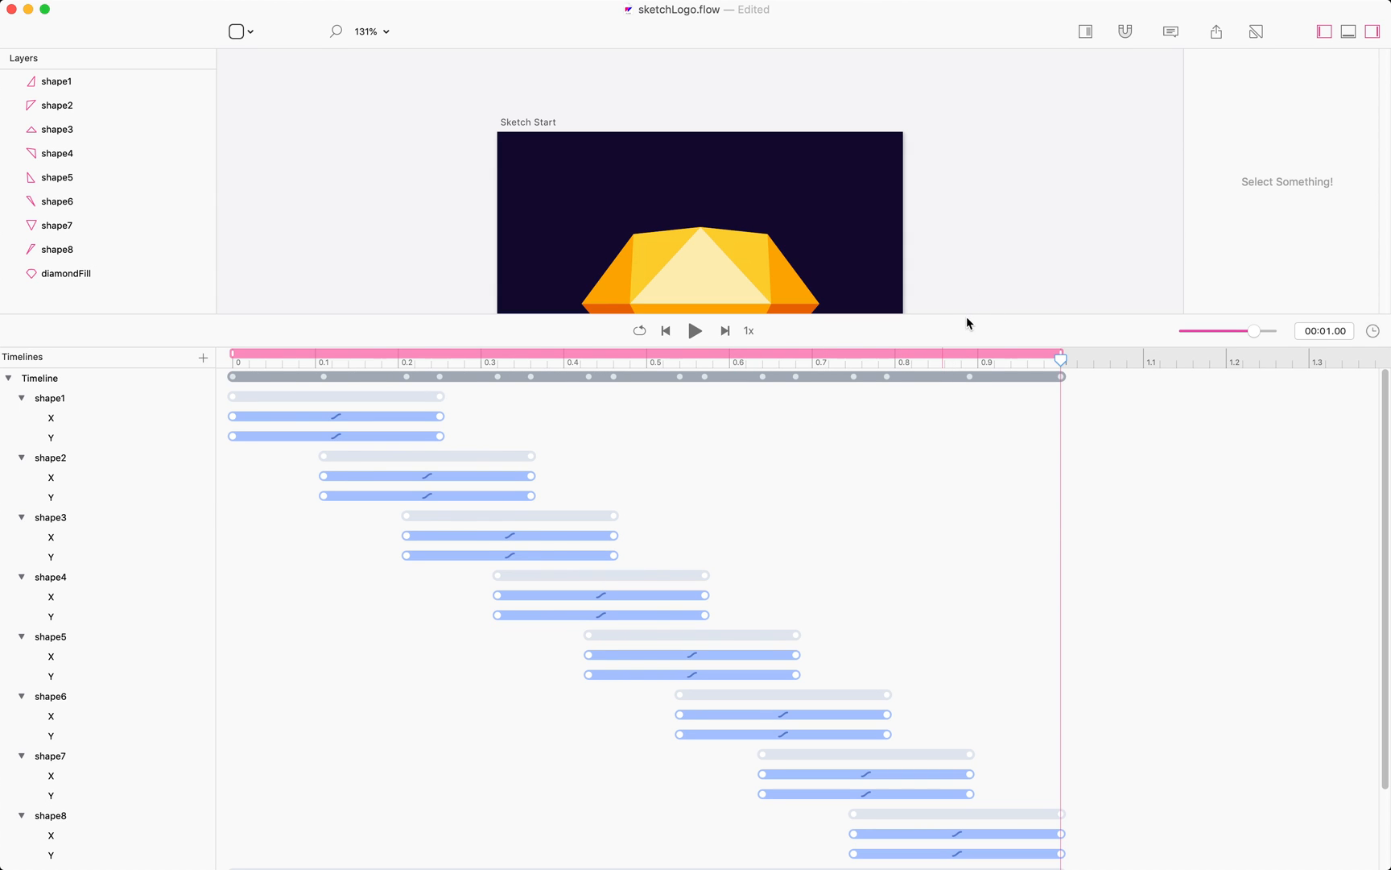
- Preview the staggered animation with the whole artboard in view, and restore the enlarged timeline
drag(968, 315, 1000, 571)
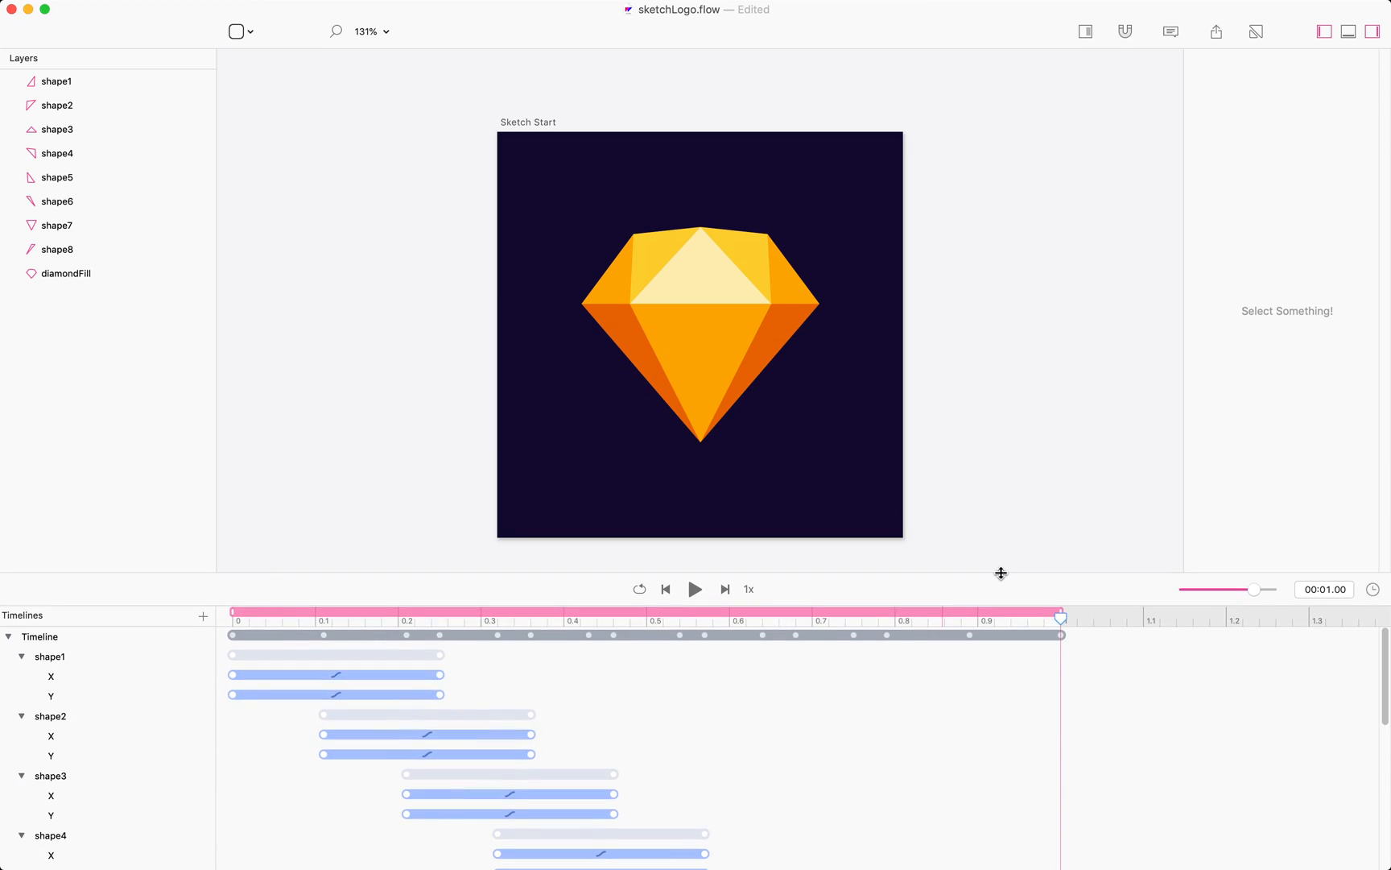
key(space)
key(space)
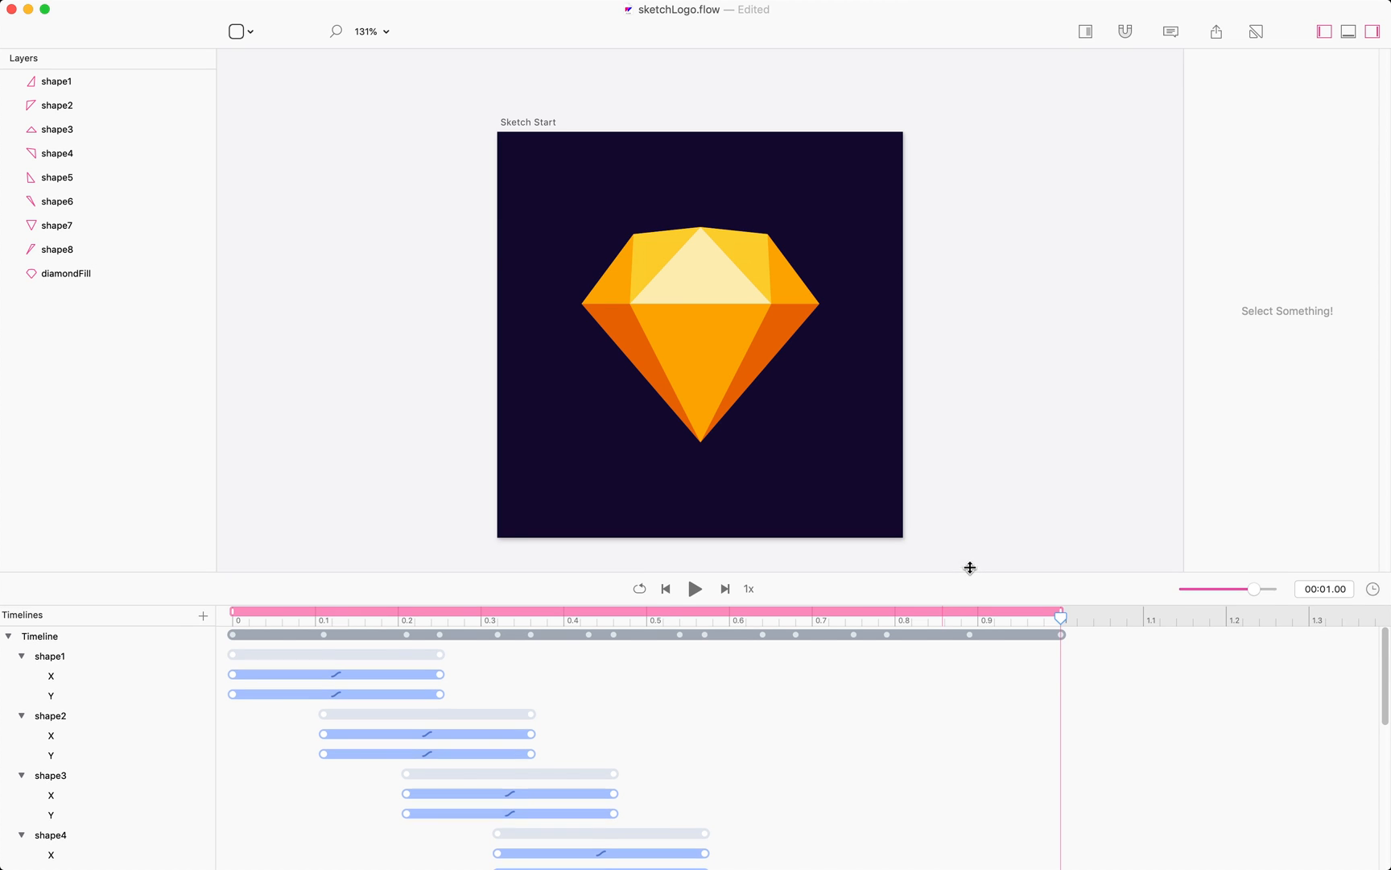
drag(968, 566, 919, 316)
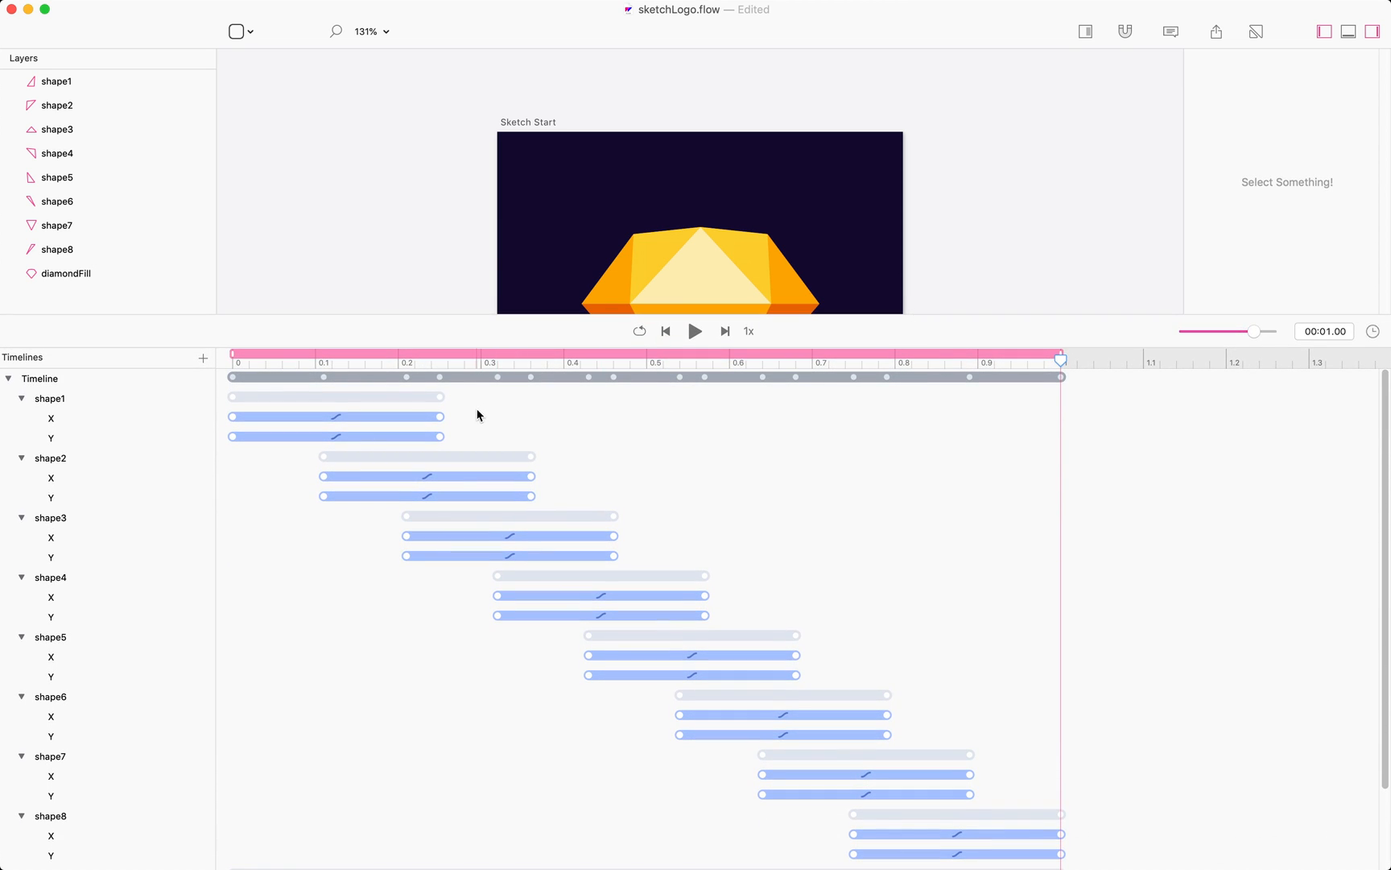
- Swap the timing of shape1 and shape3, aligning shape1's X and Y segments to 0.21–0.46 s and moving shape3's to 0–0.25 s
drag(477, 412, 161, 451)
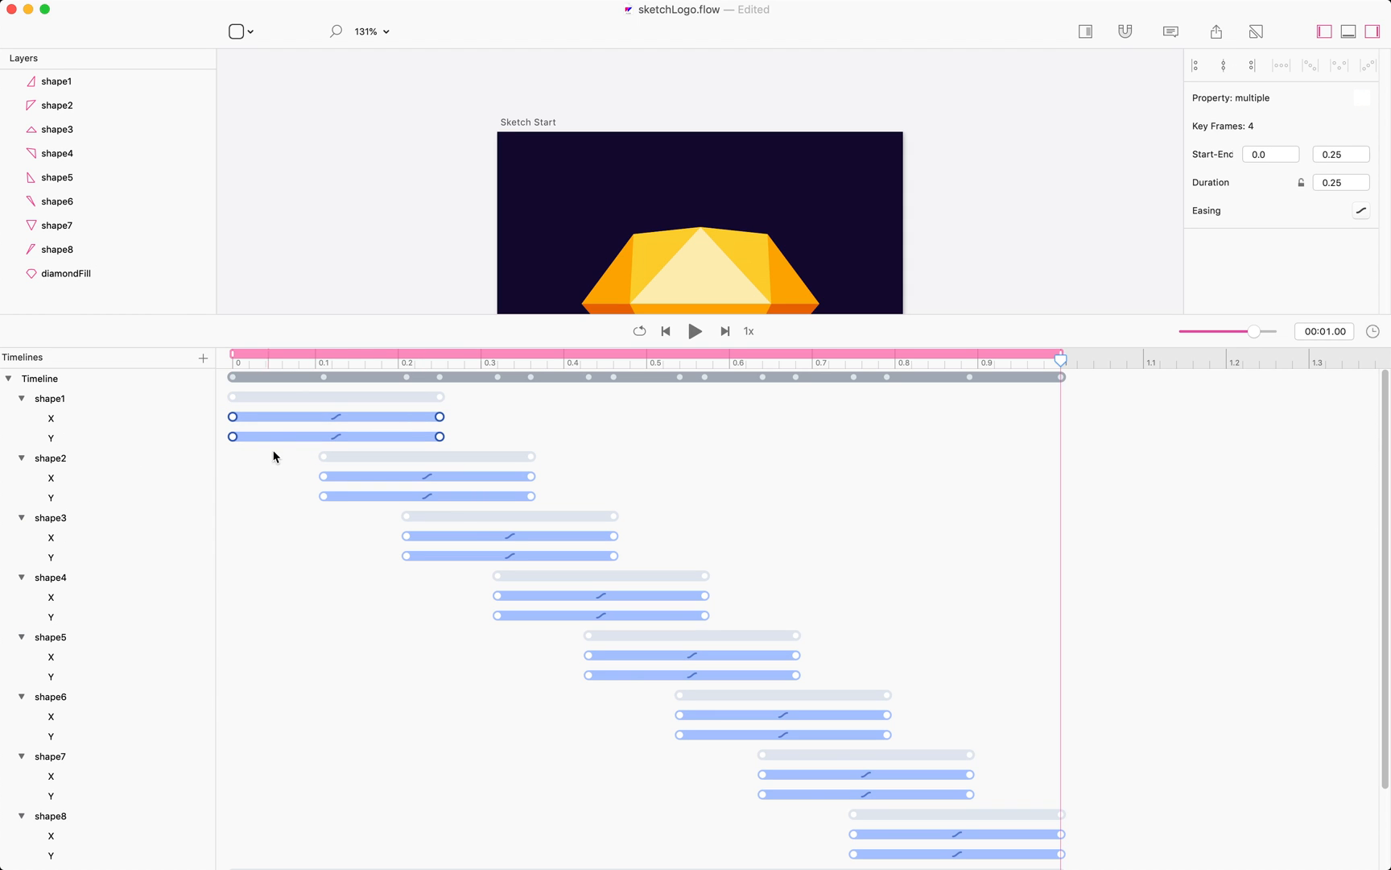
drag(233, 440, 508, 463)
shift+click(407, 537)
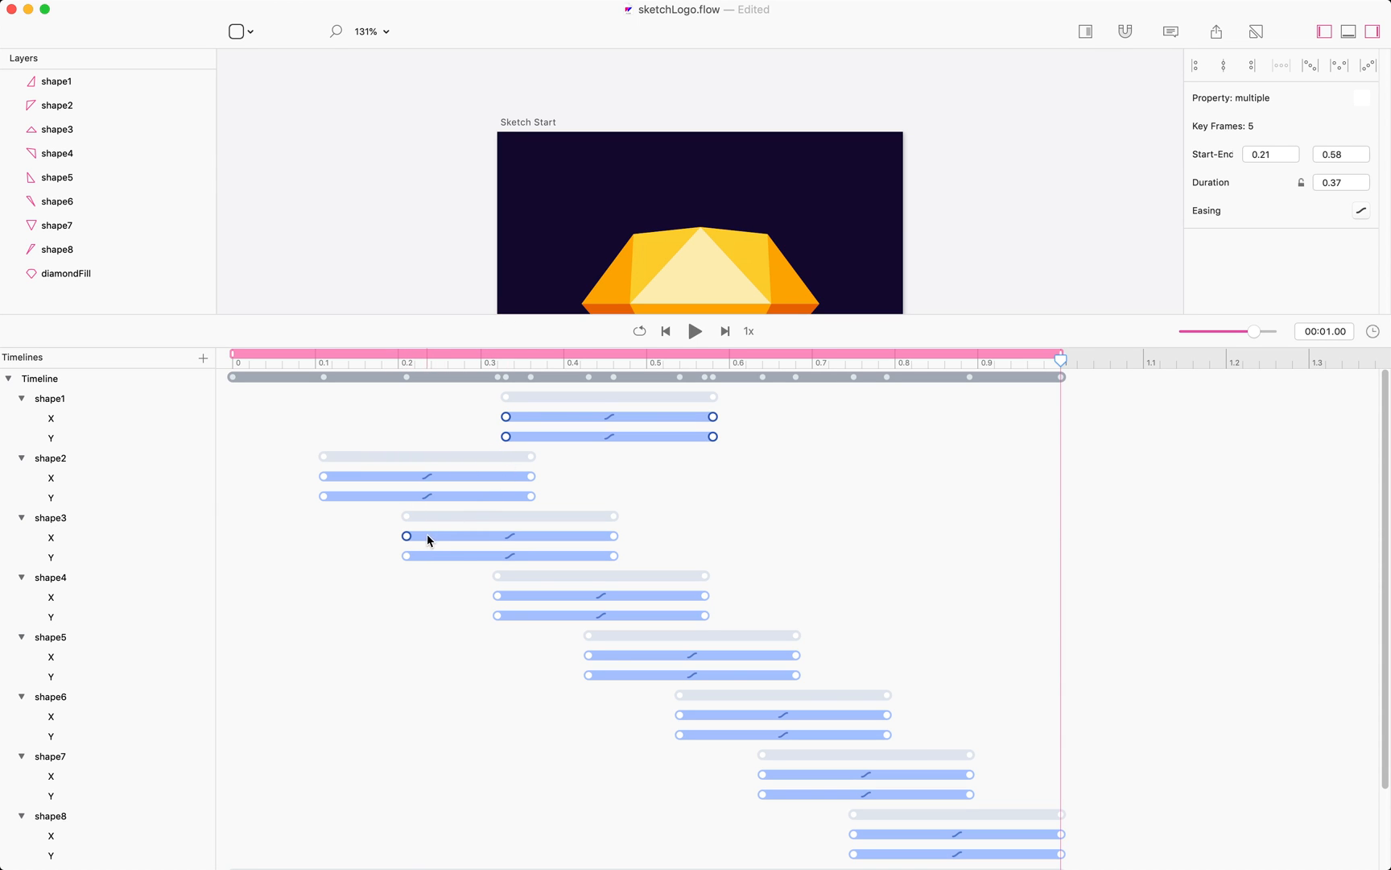
click(1195, 67)
drag(385, 523, 681, 576)
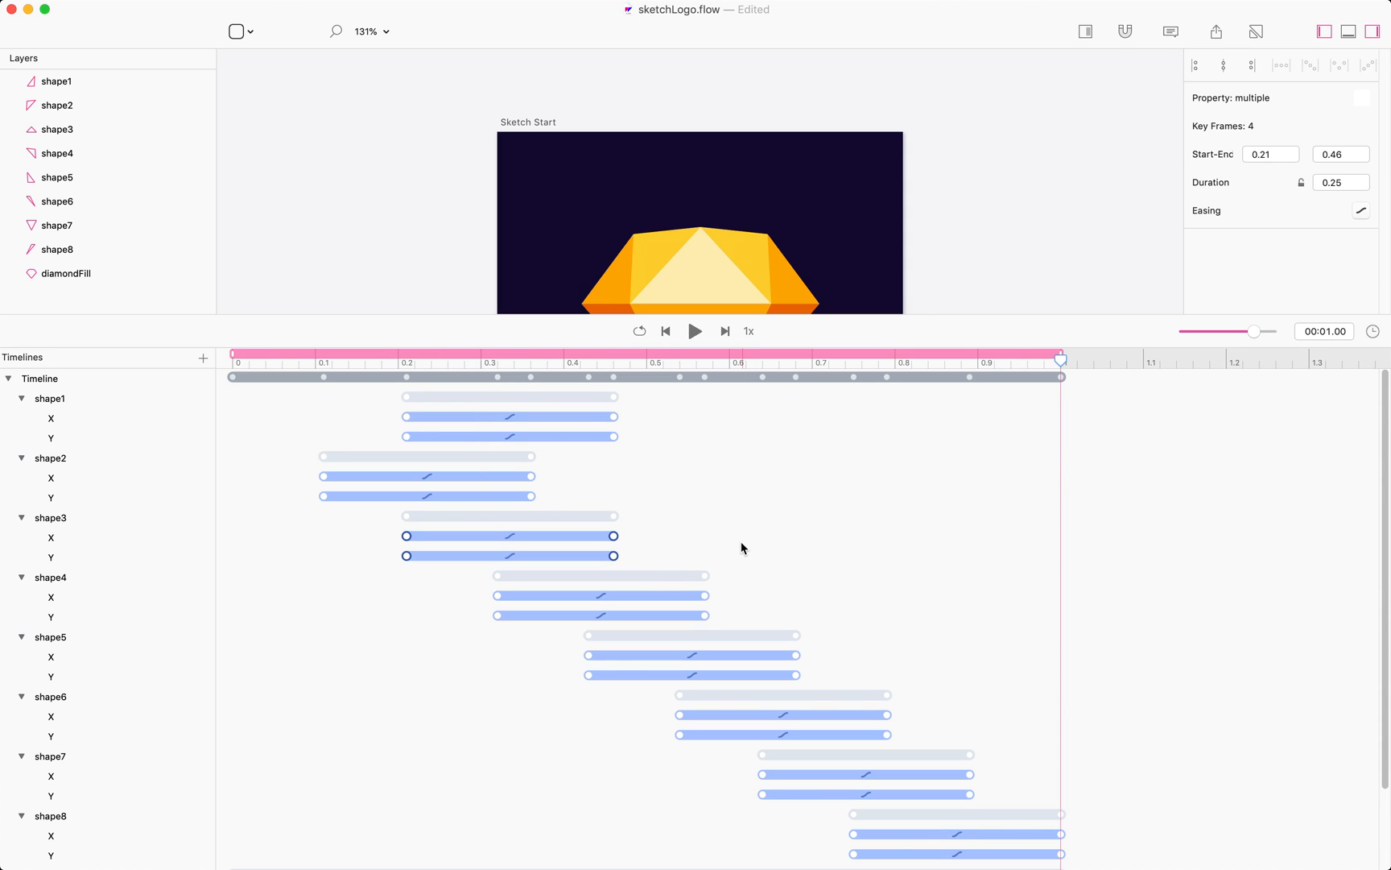
drag(407, 538, 219, 535)
click(508, 547)
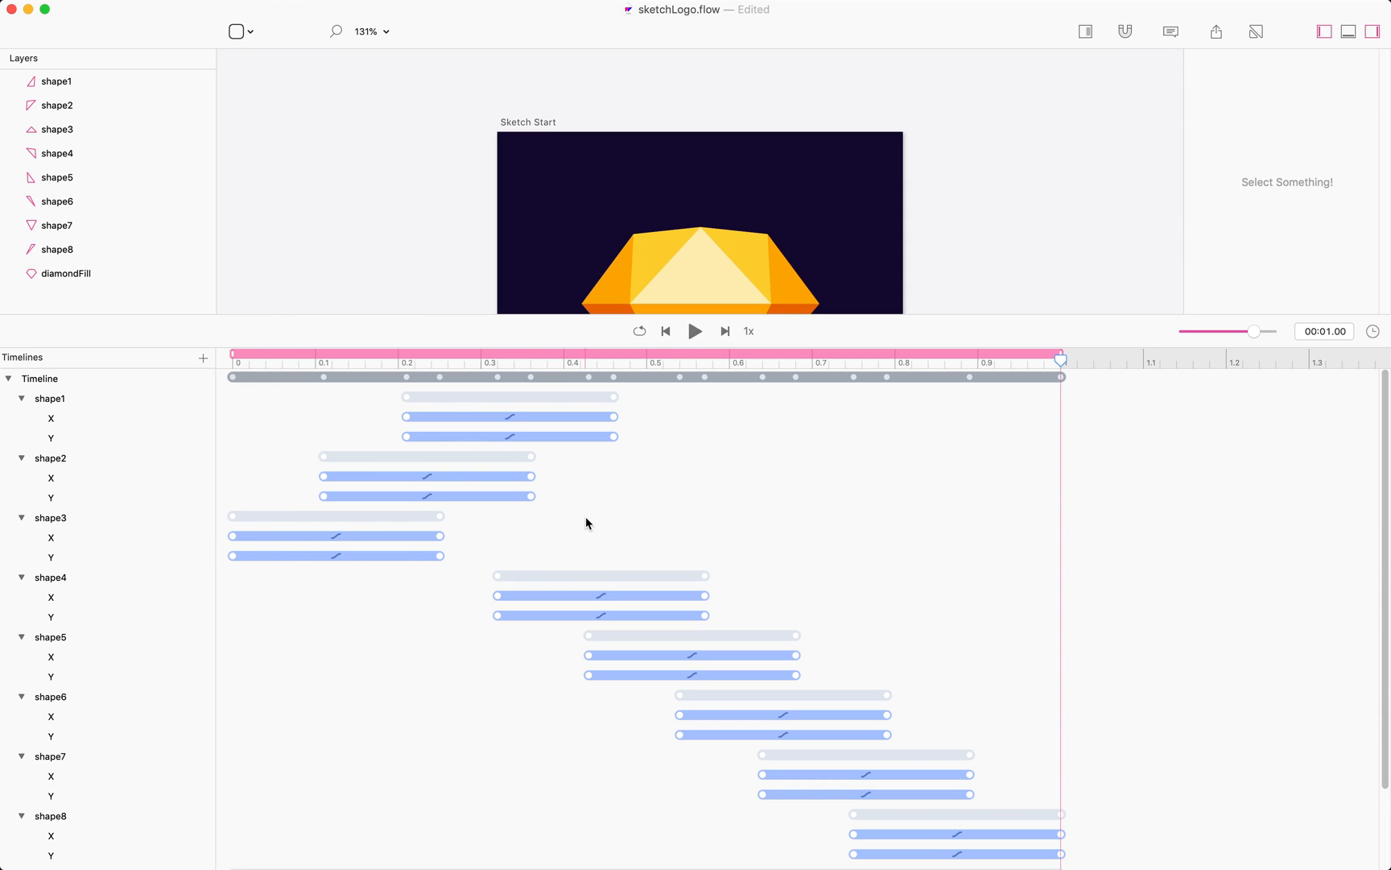
- Look up the start time of shape5's X segment for swapping its timing with shape7
click(589, 655)
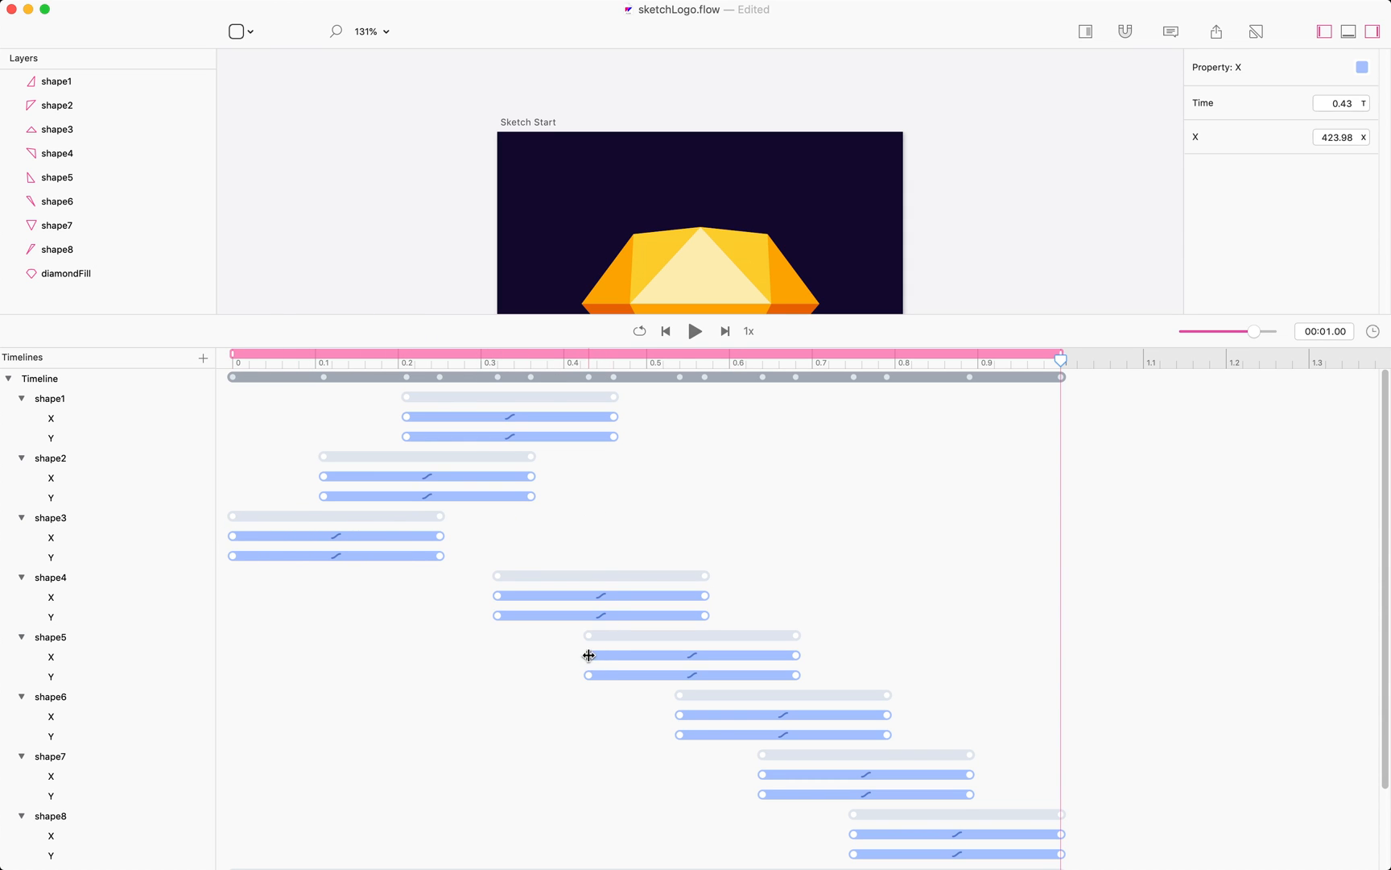
click(80, 753)
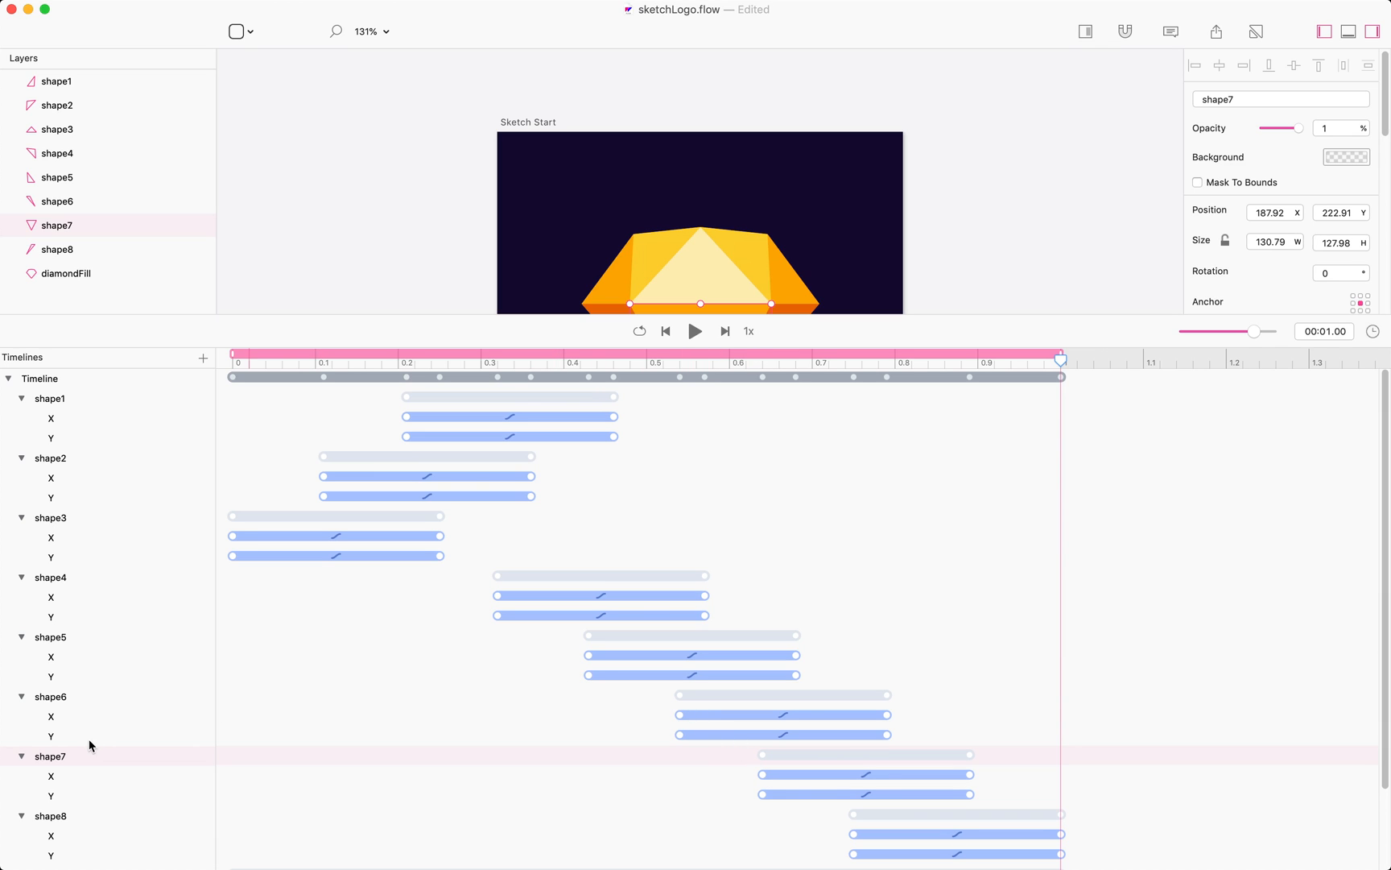
click(64, 641)
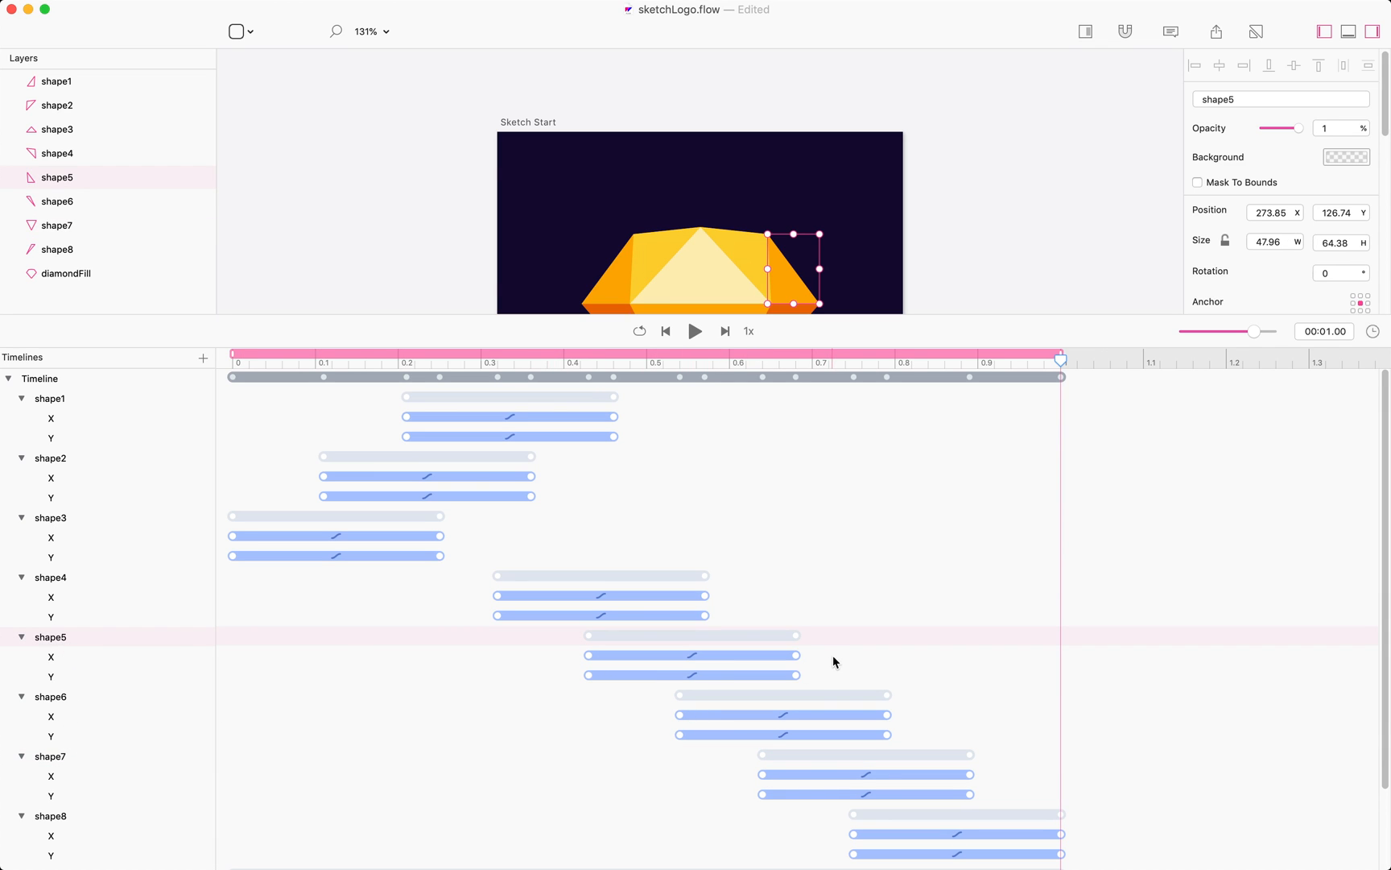
drag(833, 661, 537, 684)
click(537, 683)
click(588, 655)
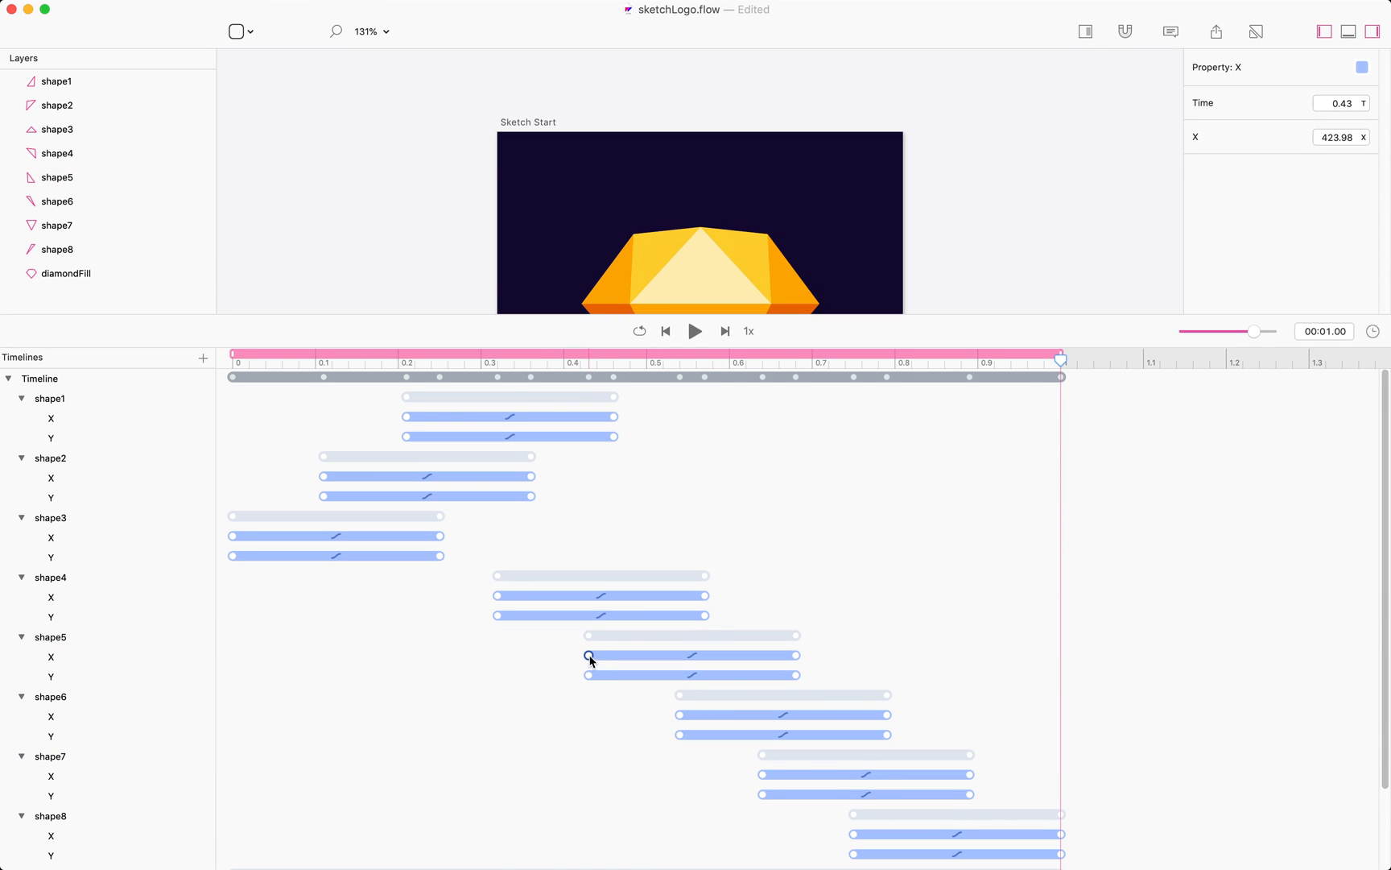
double_click(1343, 102)
- Align shape5's X and Y segments with the end of shape7's segments so they span 0.64–0.89 s
drag(824, 645, 485, 693)
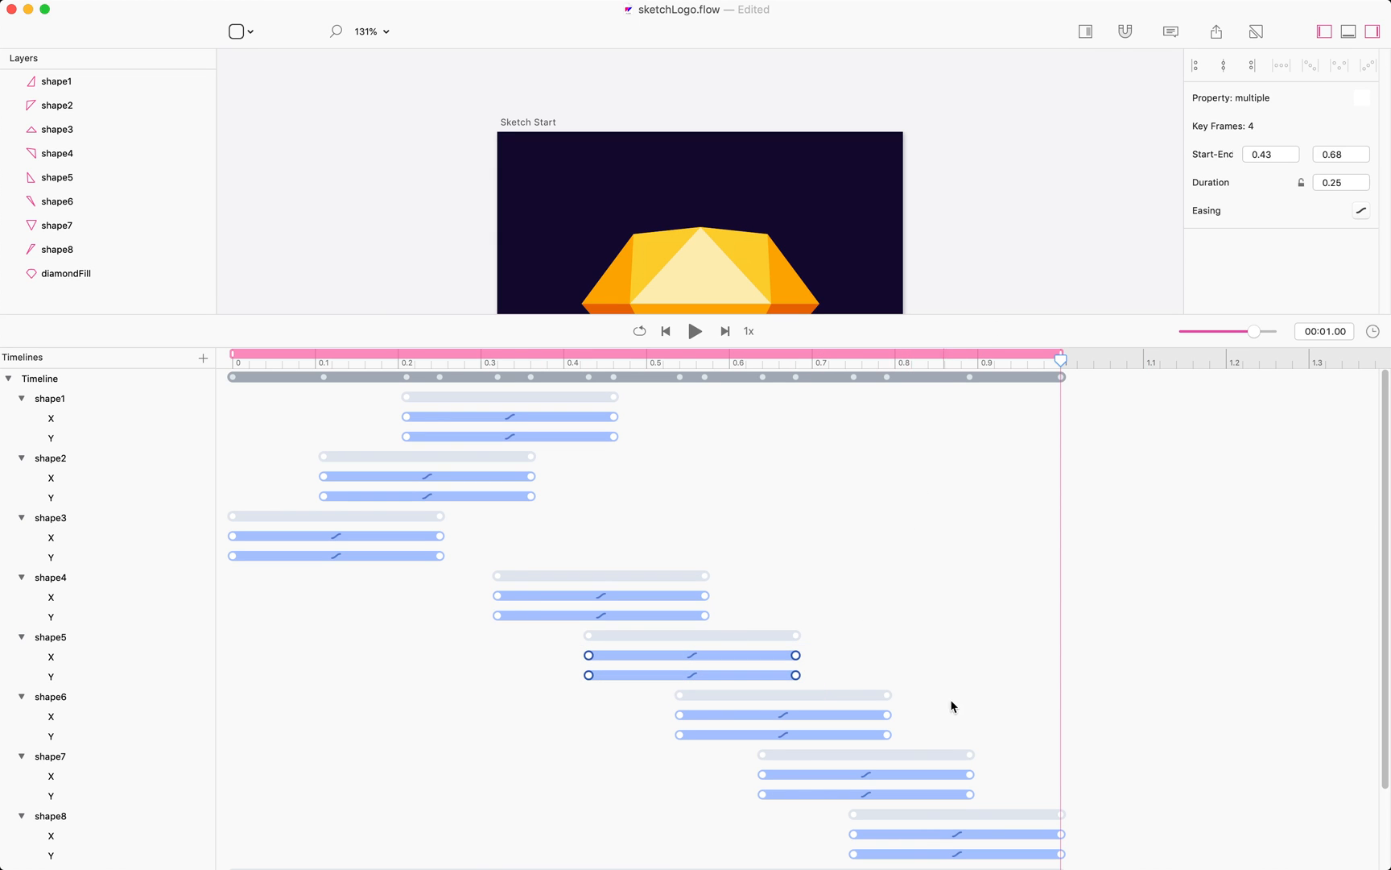
drag(988, 766, 712, 805)
click(1253, 67)
click(970, 750)
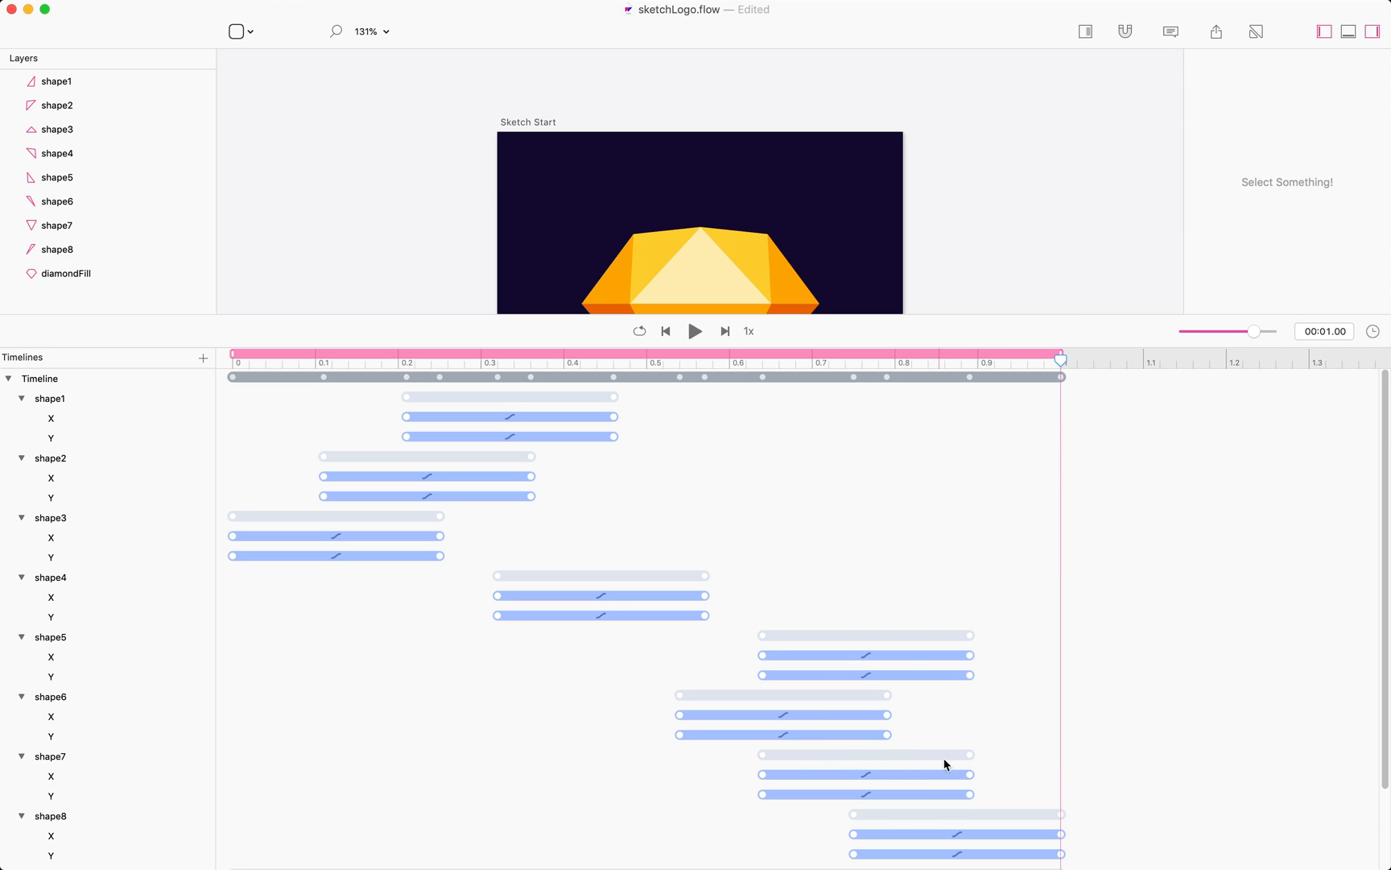
- Lock the duration of shape7's X and Y segments and set their start time to 0.43 s
drag(992, 760, 735, 805)
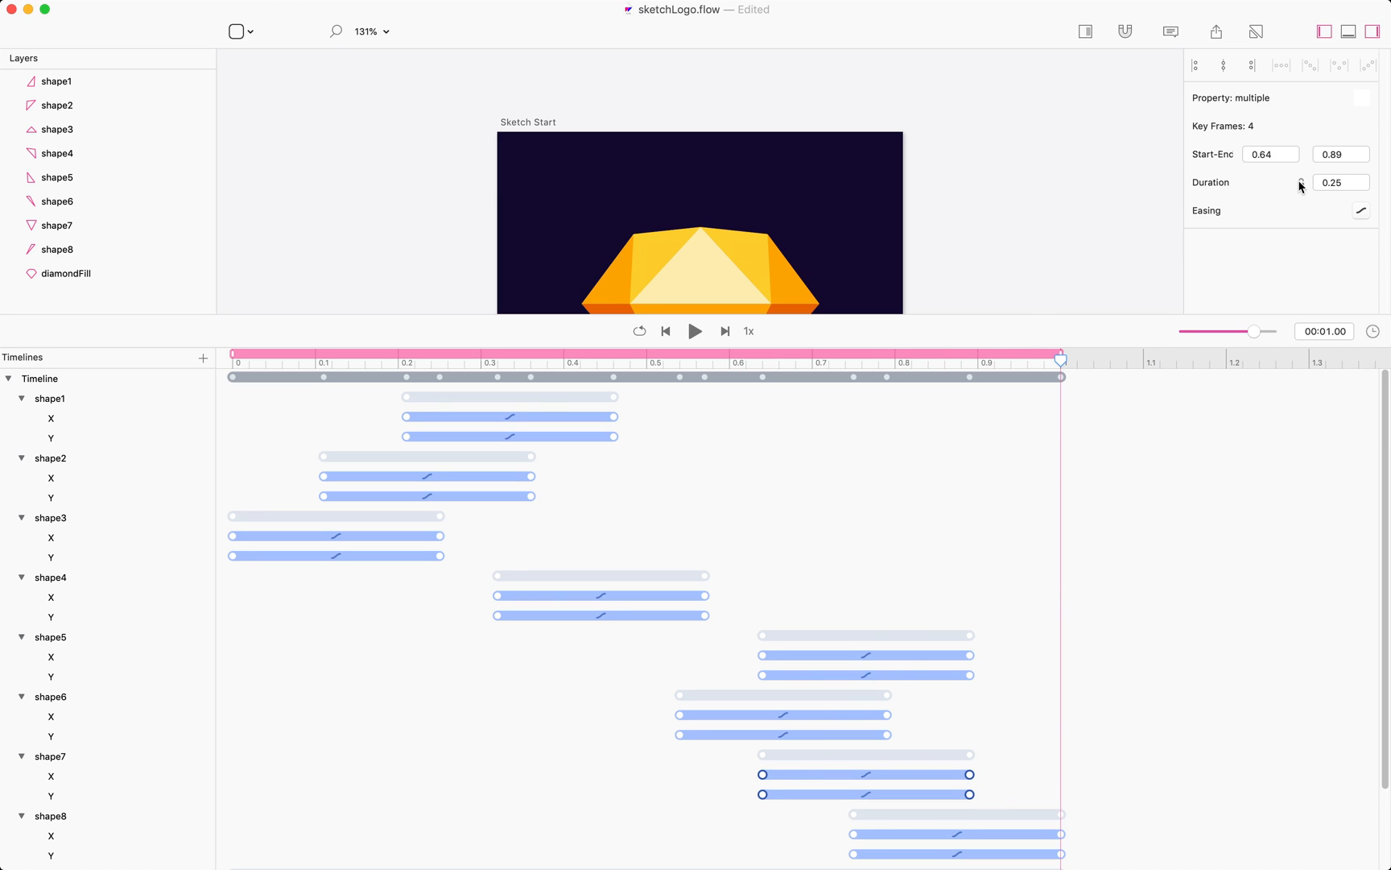
click(1301, 183)
click(1277, 154)
text(0.43)
key(Return)
click(742, 486)
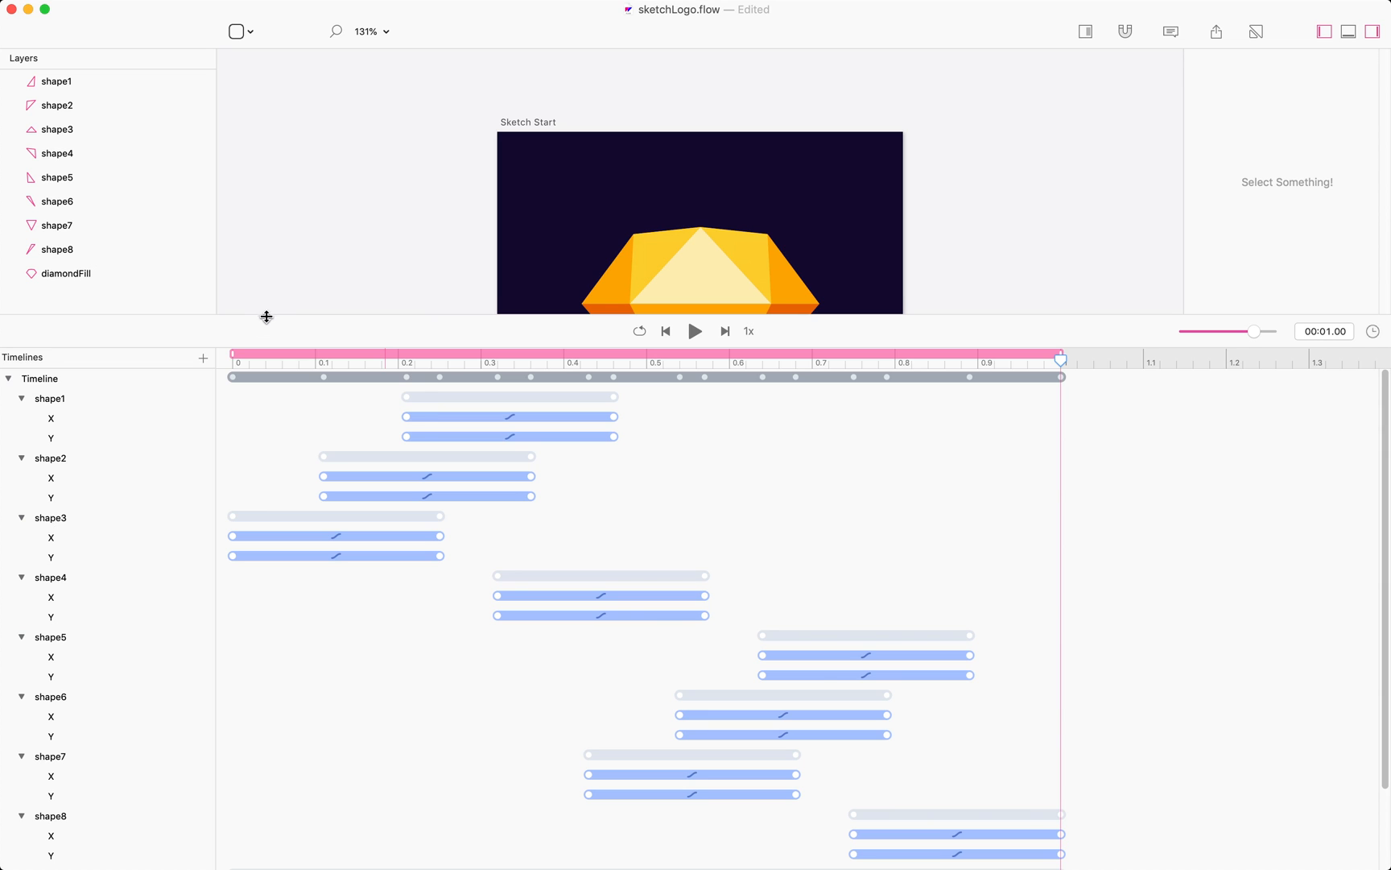
- Play the reordered animation with the whole artboard in view, and enlarge the timeline again
drag(266, 316, 280, 550)
key(space)
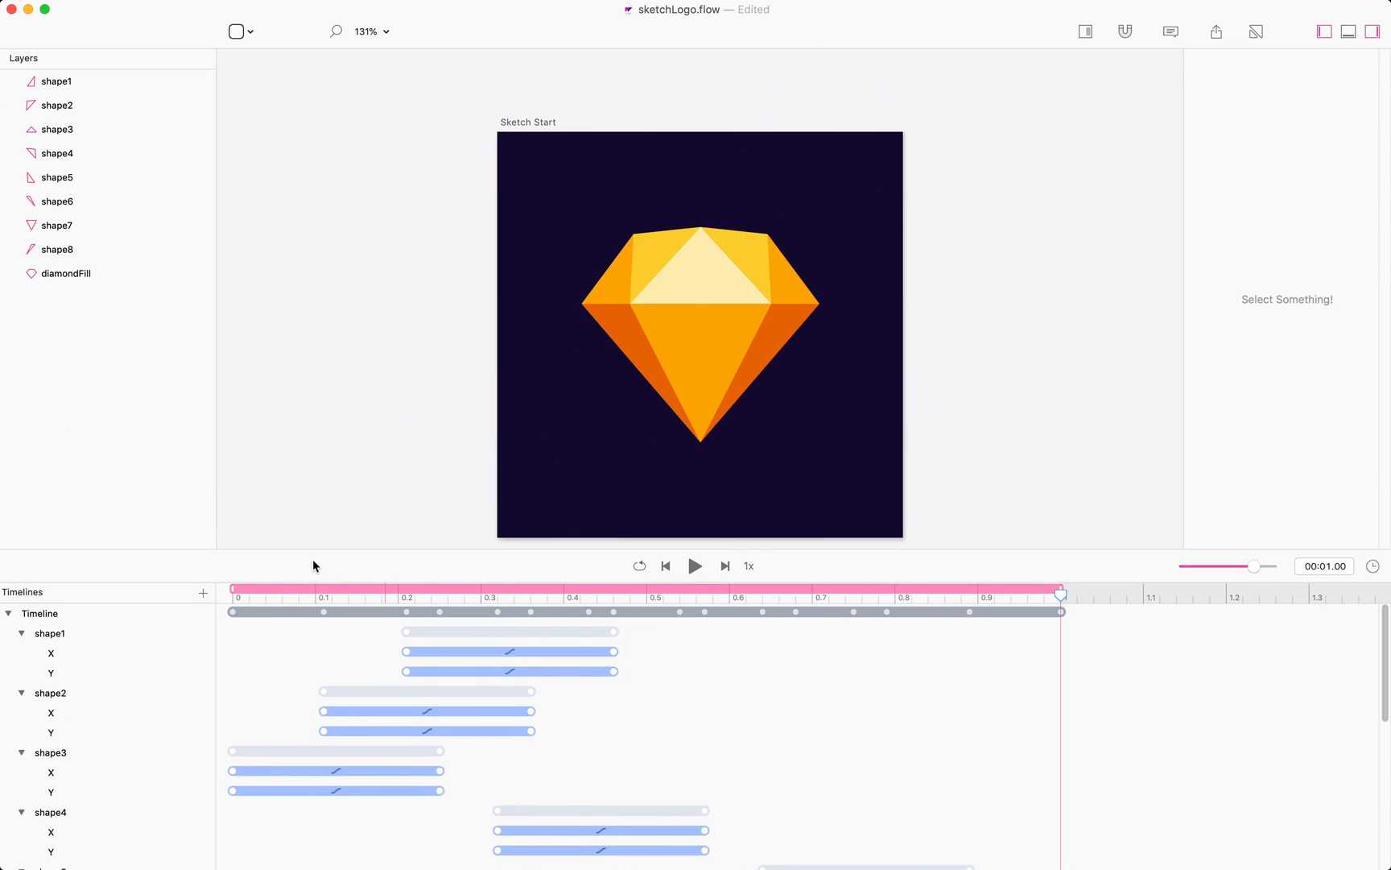
drag(435, 550, 447, 314)
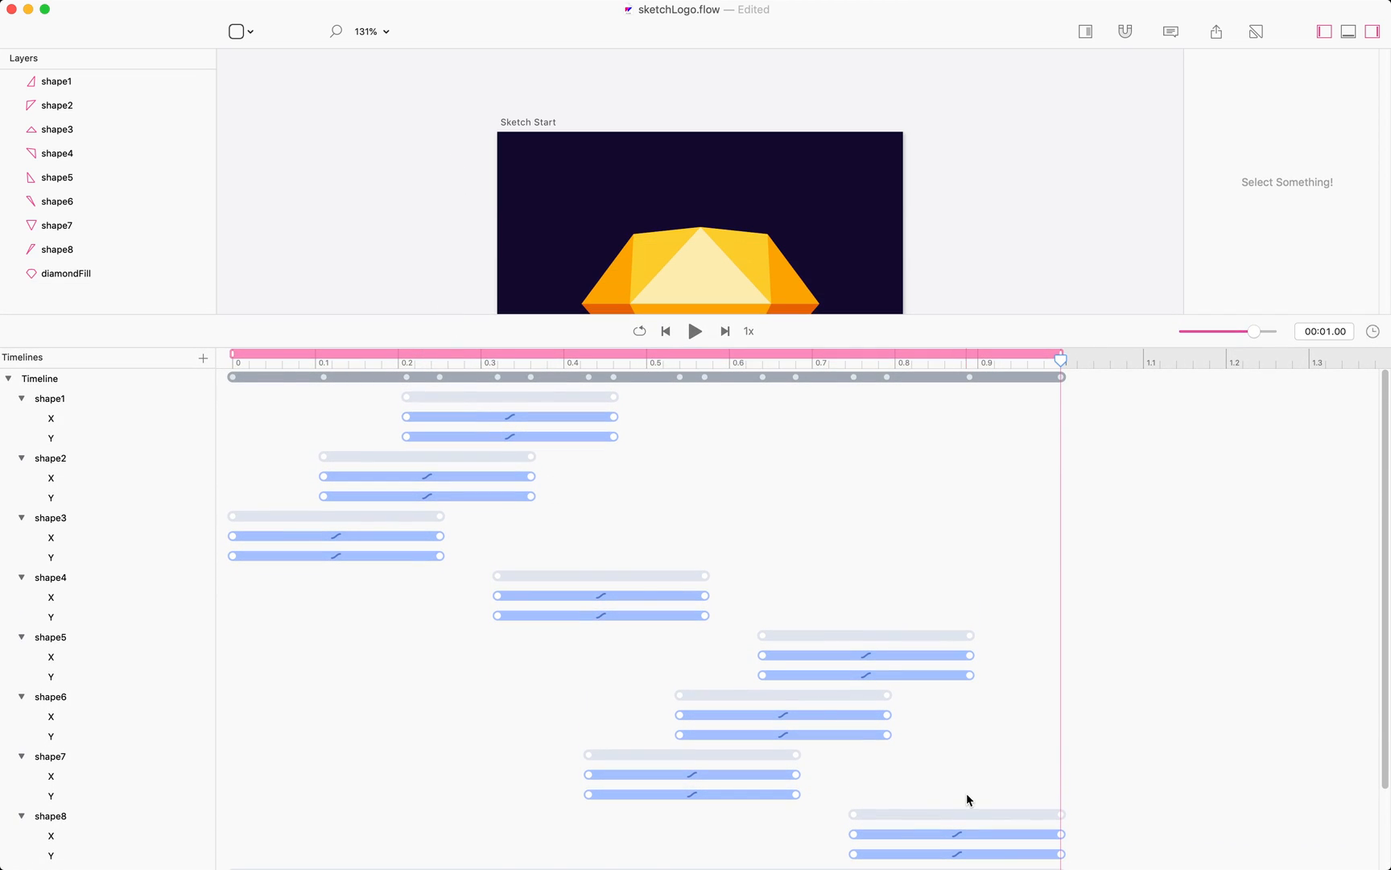
- Apply the Ease In curve to all X and Y segments of shape1 through shape8 and preview the animation
click(1060, 853)
drag(1072, 859, 229, 400)
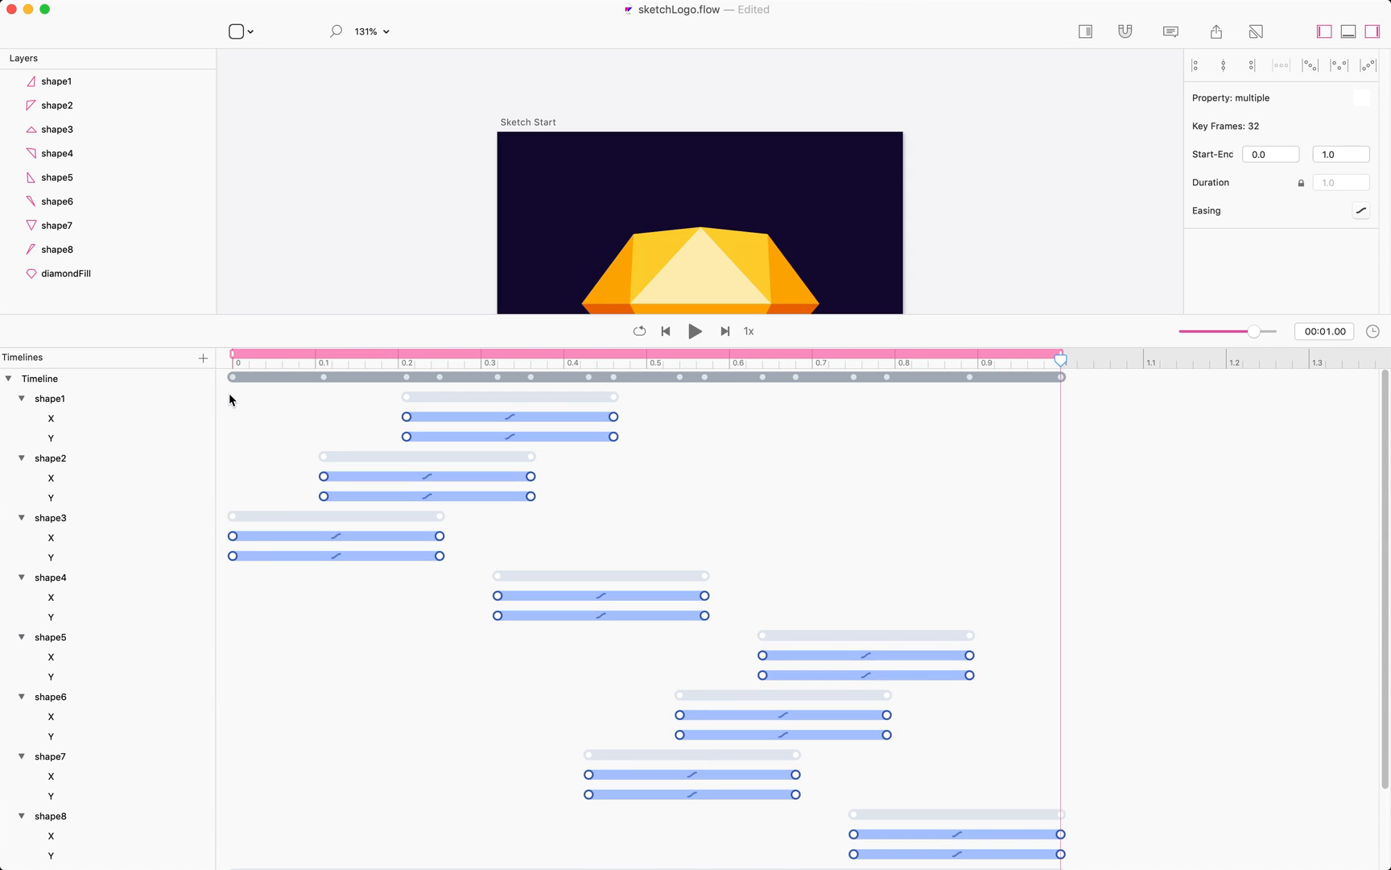
click(1362, 211)
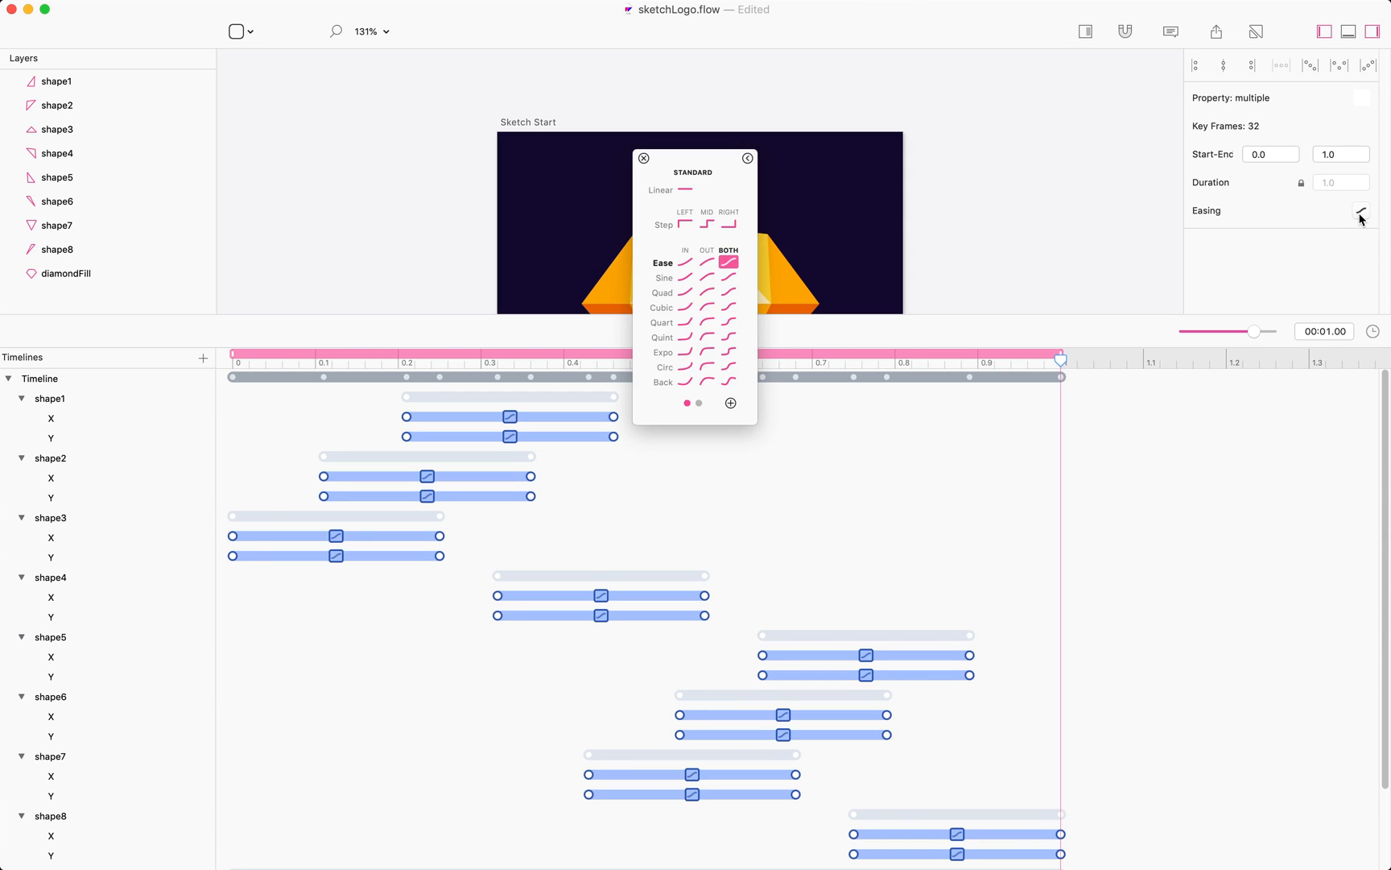
click(686, 263)
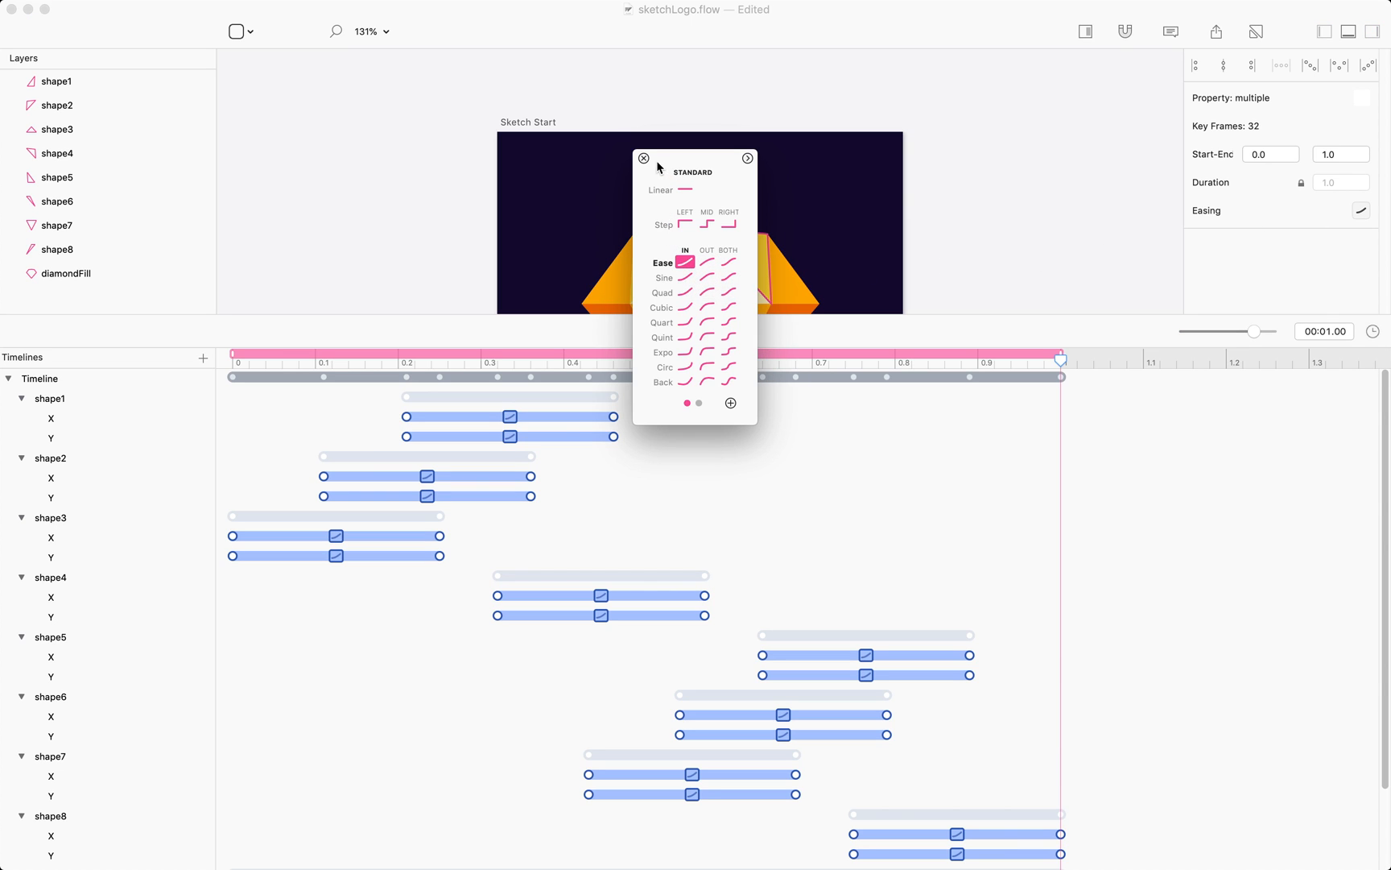
click(643, 158)
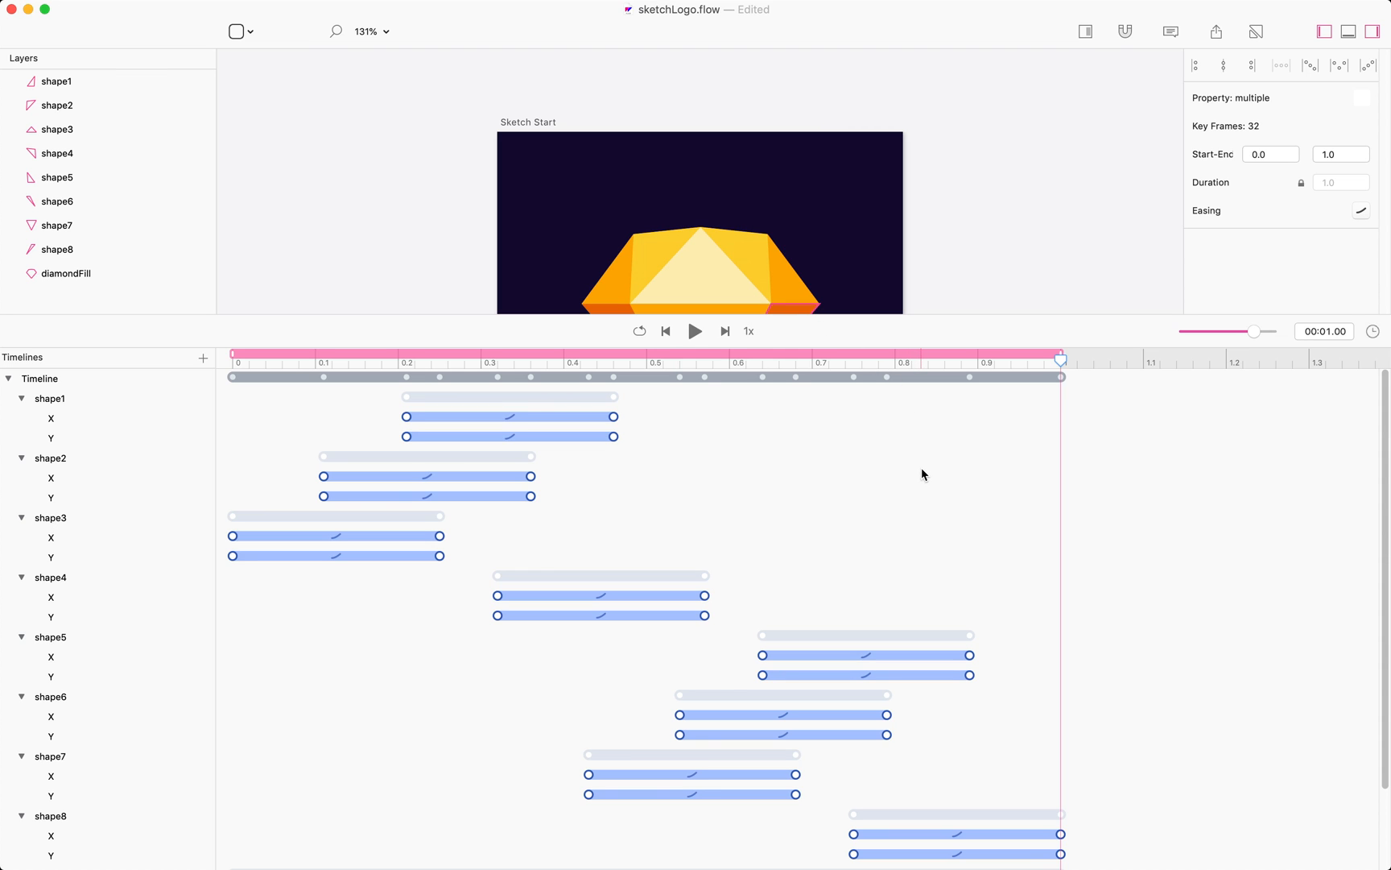
drag(965, 314, 983, 553)
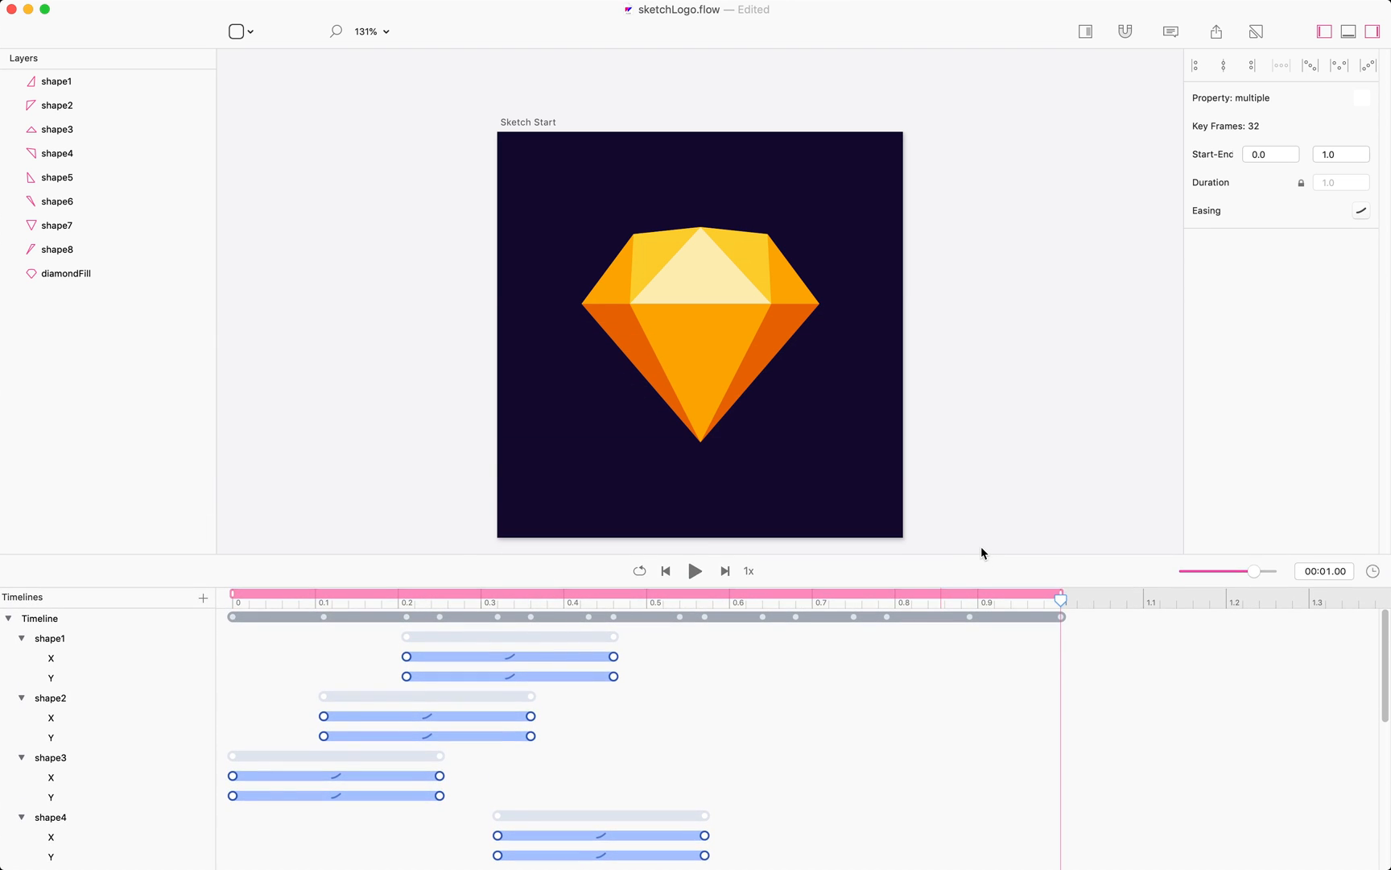
key(space)
- Collapse the shape layers in the timeline, expand diamondFill's tracks and delete its Path track
click(10, 619)
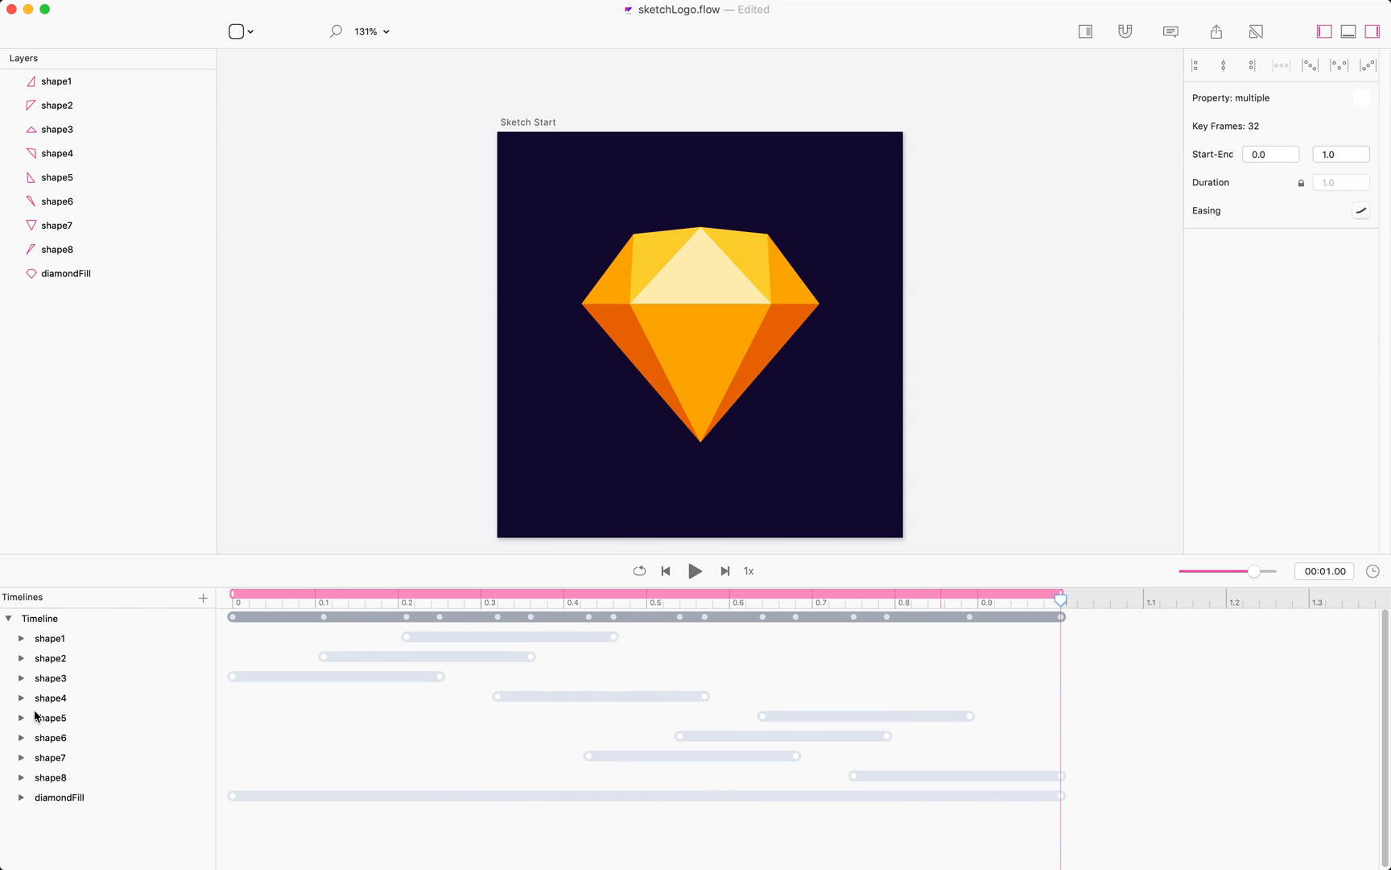
click(21, 797)
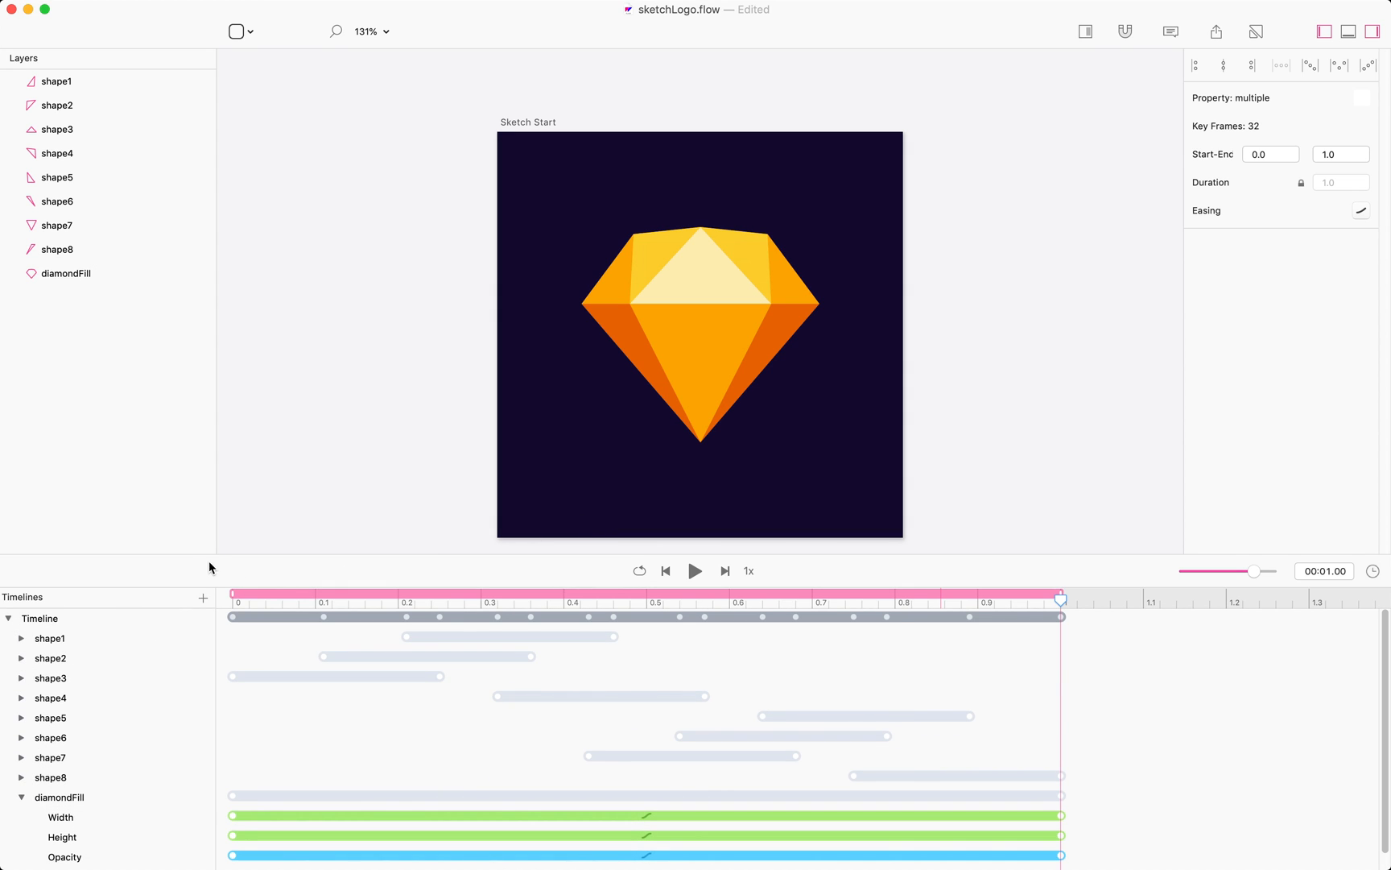
drag(212, 554, 217, 501)
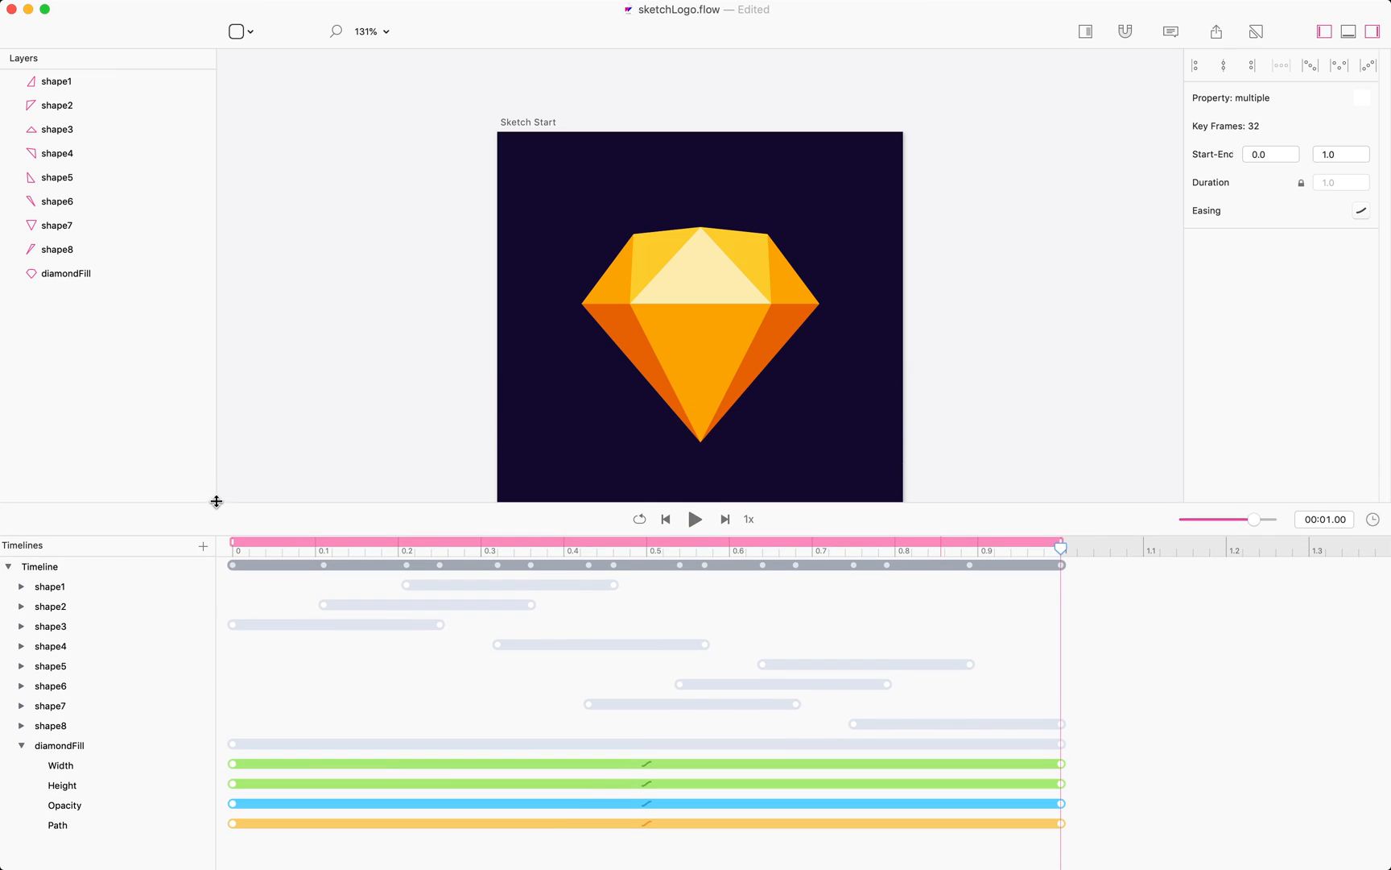
click(91, 274)
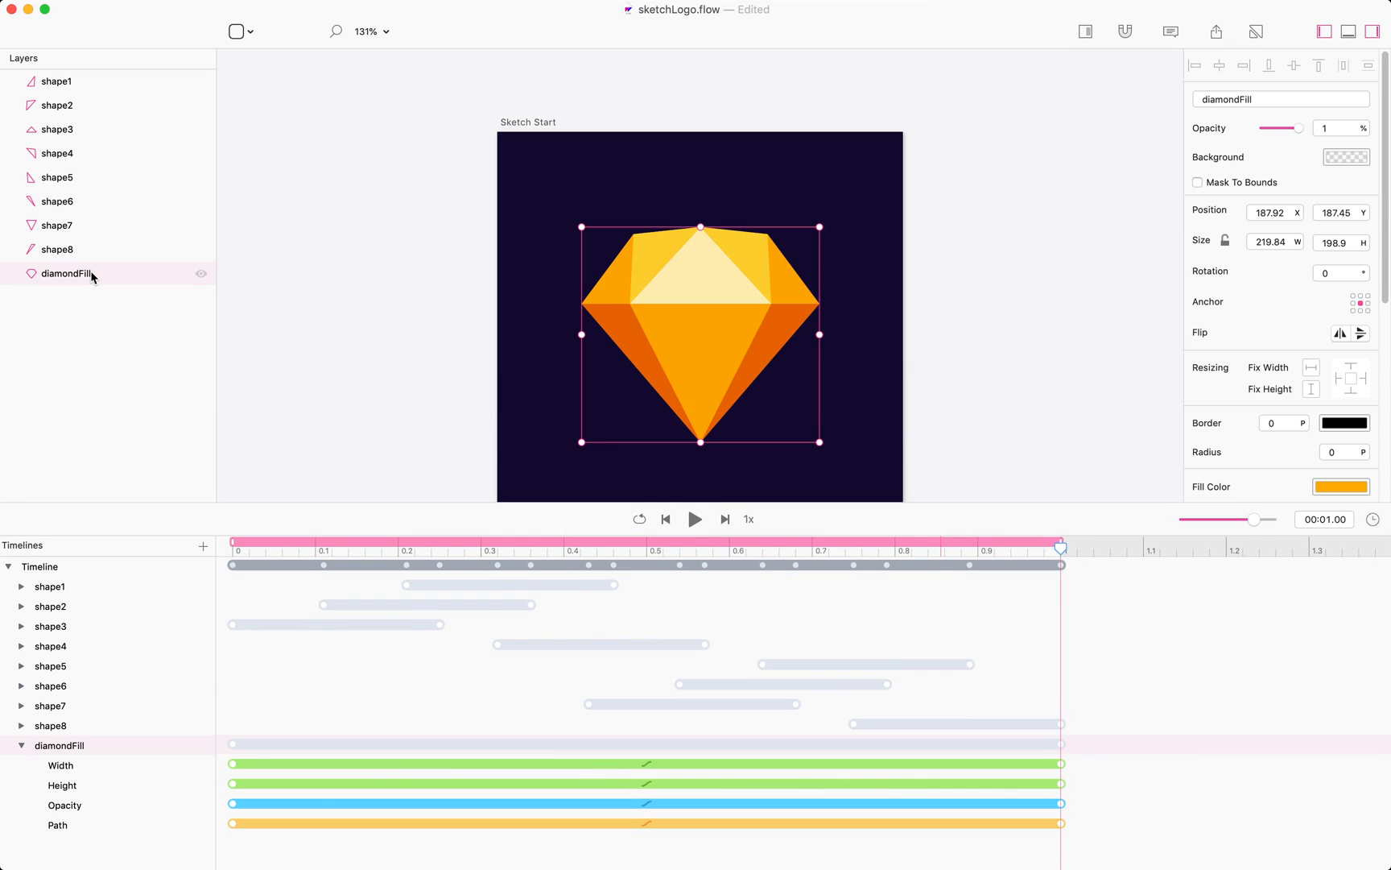
click(1061, 824)
key(Delete)
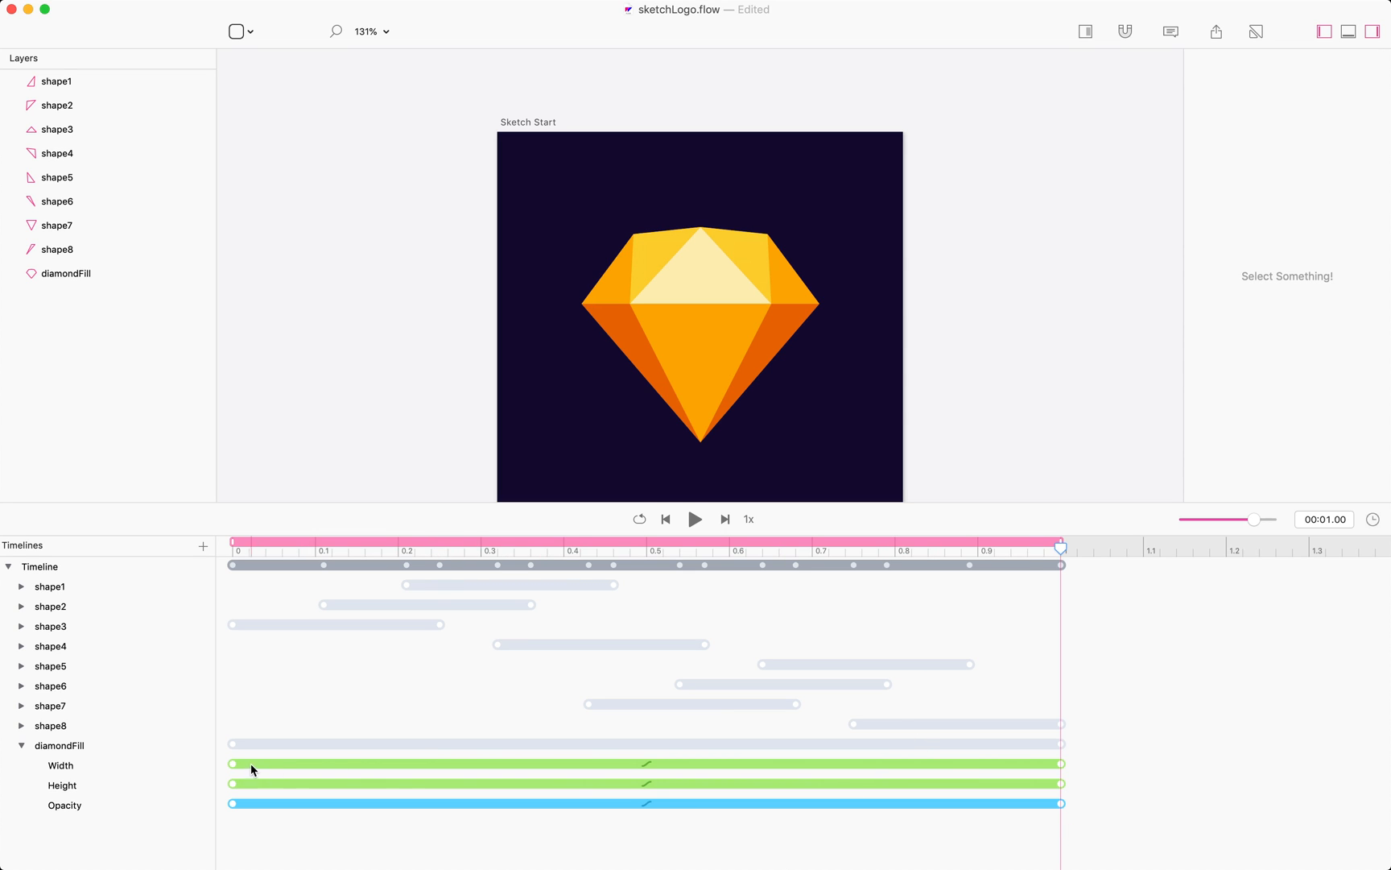
- Move the start keyframes of diamondFill's Width, Height and Opacity to 0.25 s and change their easing to Ease Out
drag(280, 833, 442, 765)
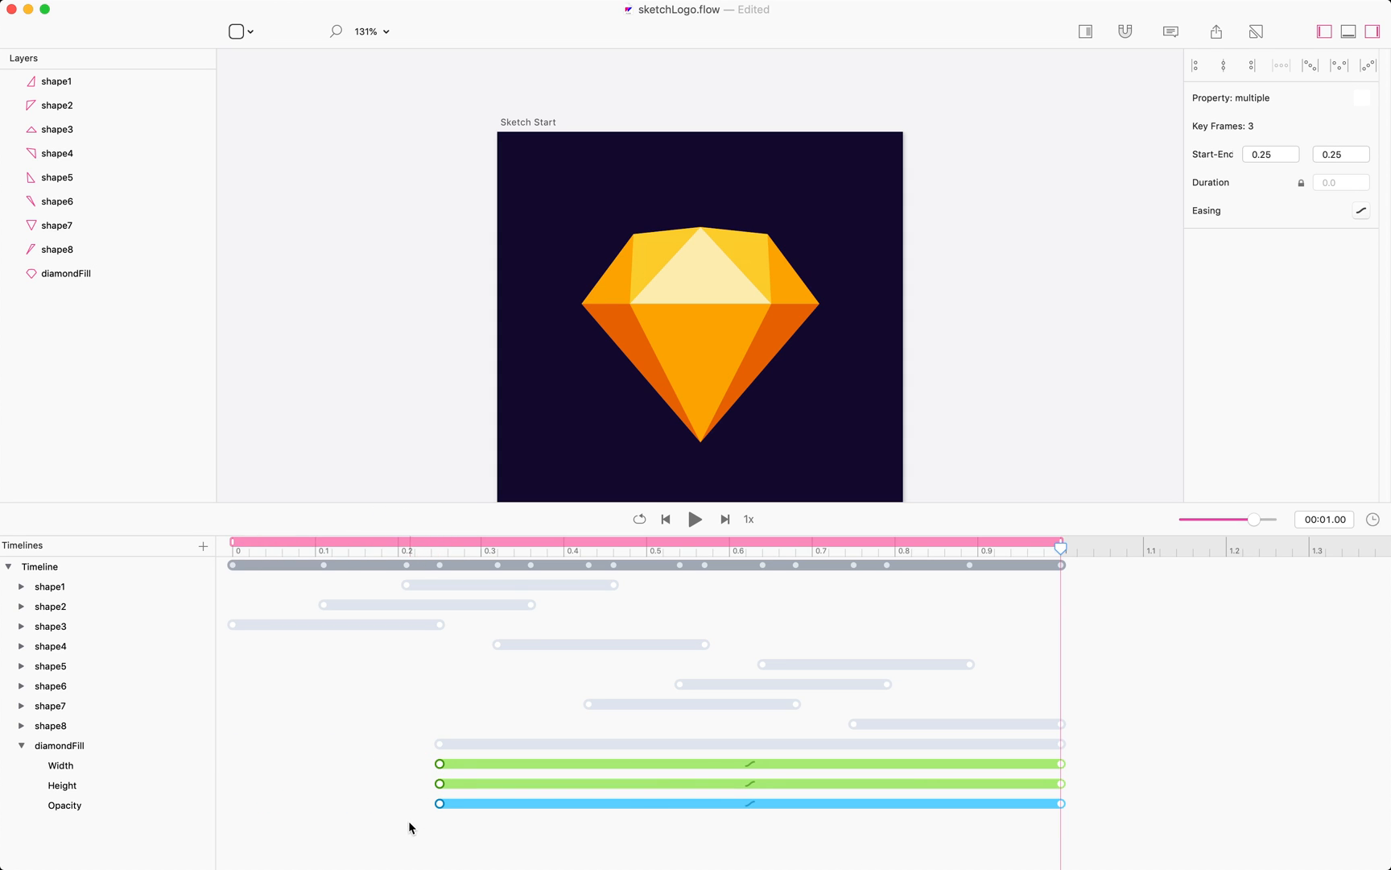
click(1360, 211)
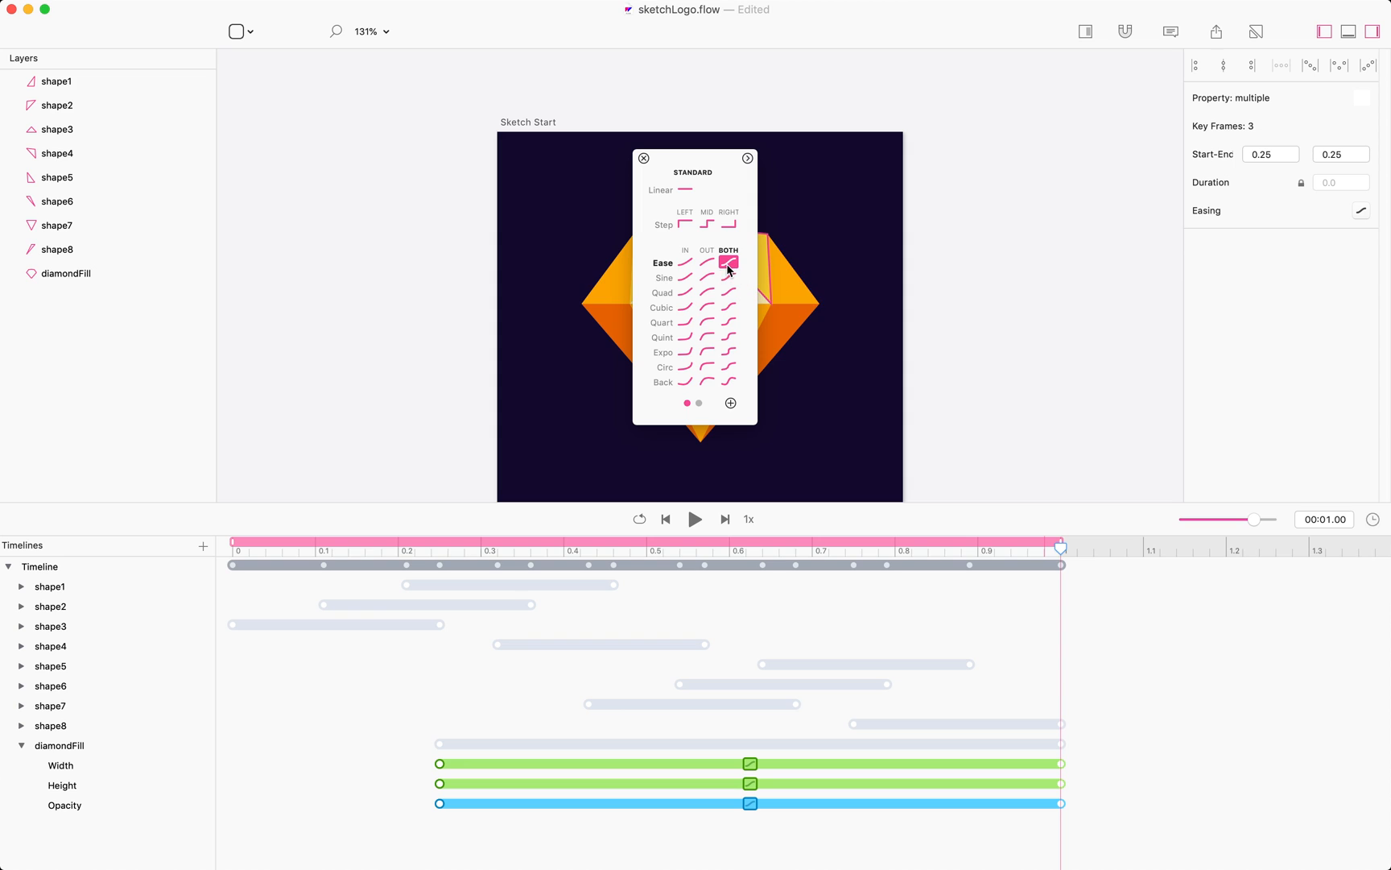
click(643, 159)
- Deselect the diamondFill keyframes and play the animation to review the fill's new timing
click(964, 387)
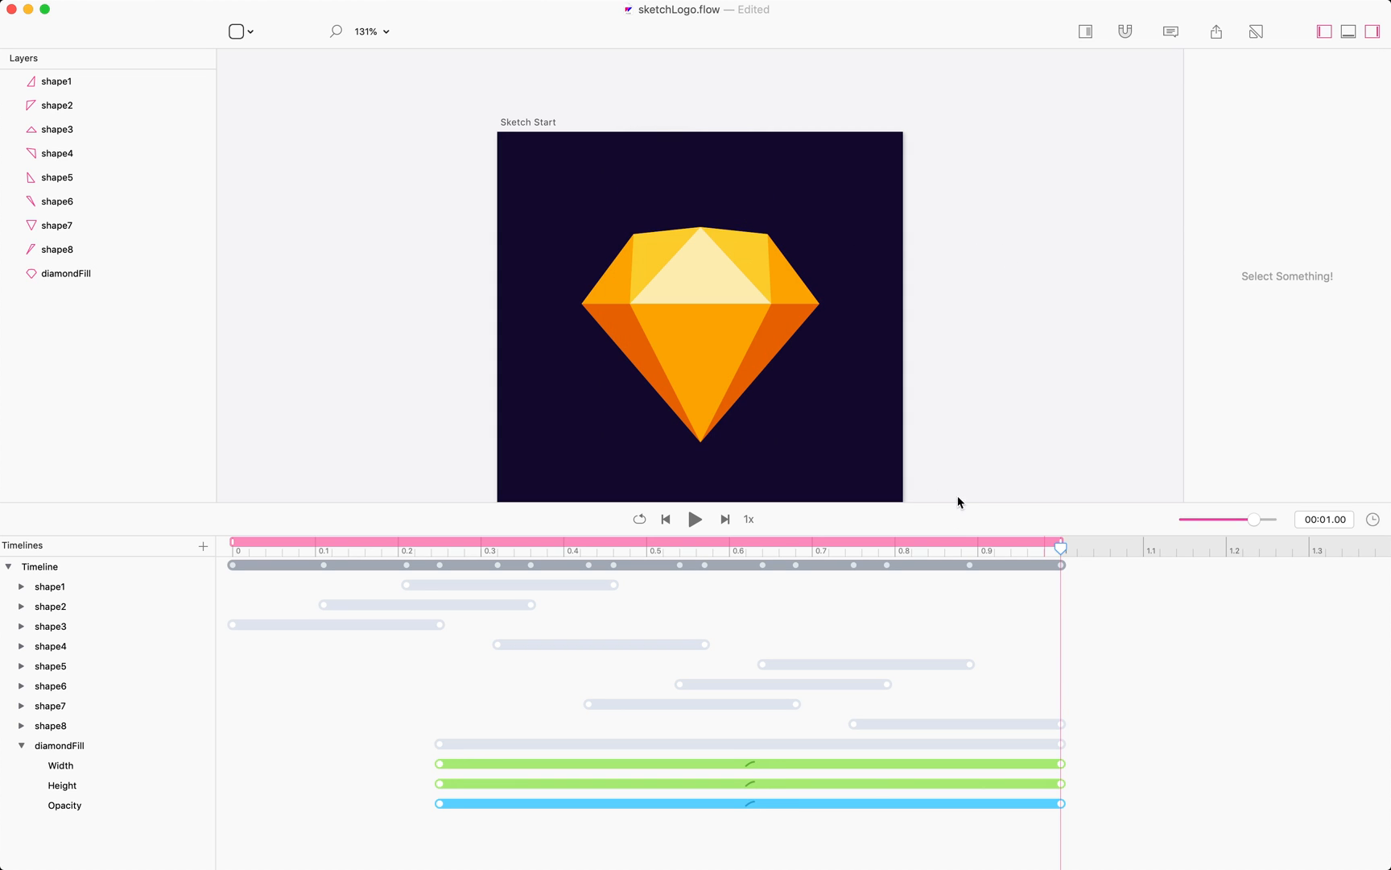
key(space)
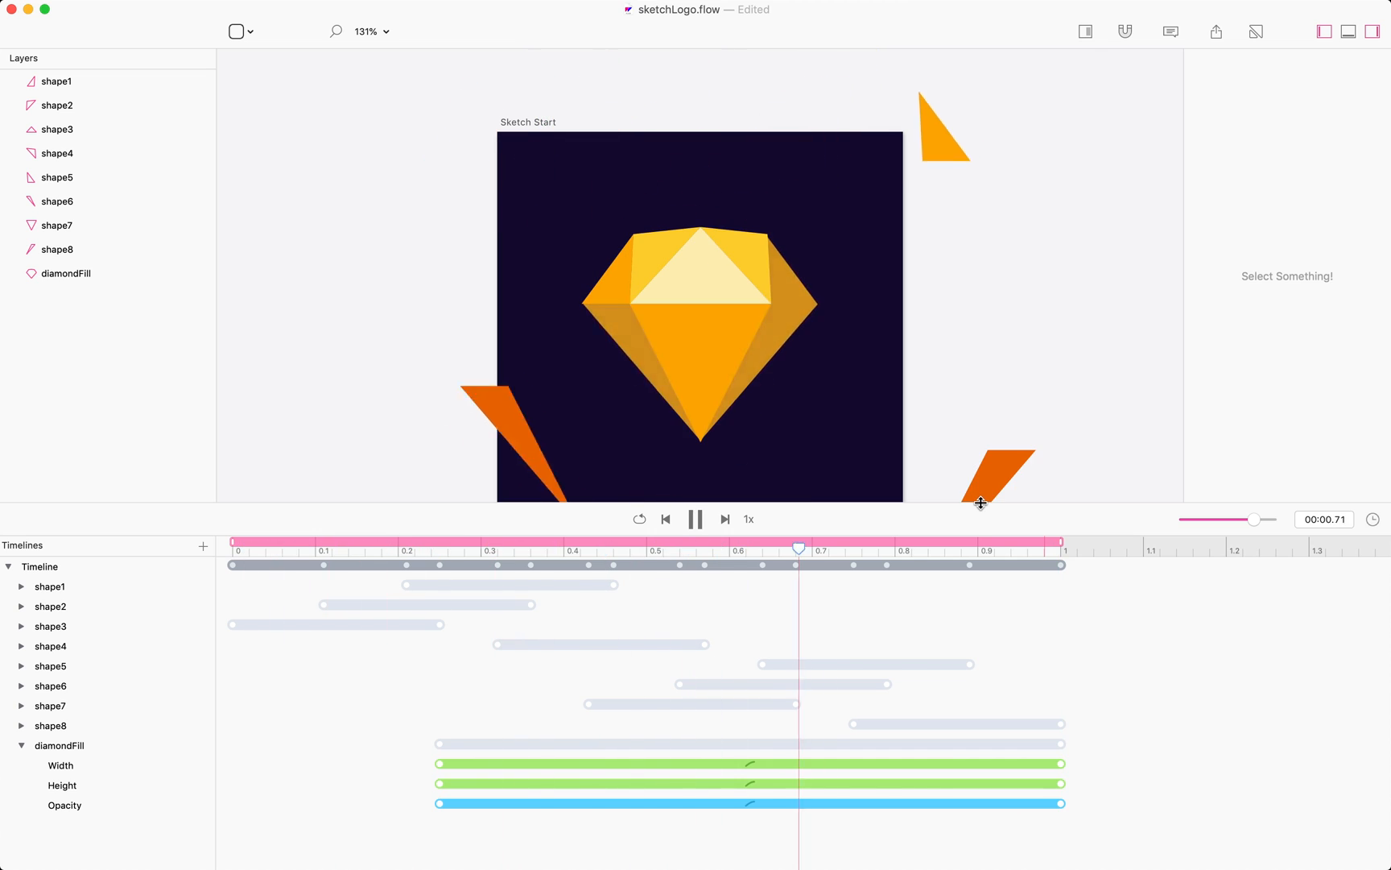
key(space)
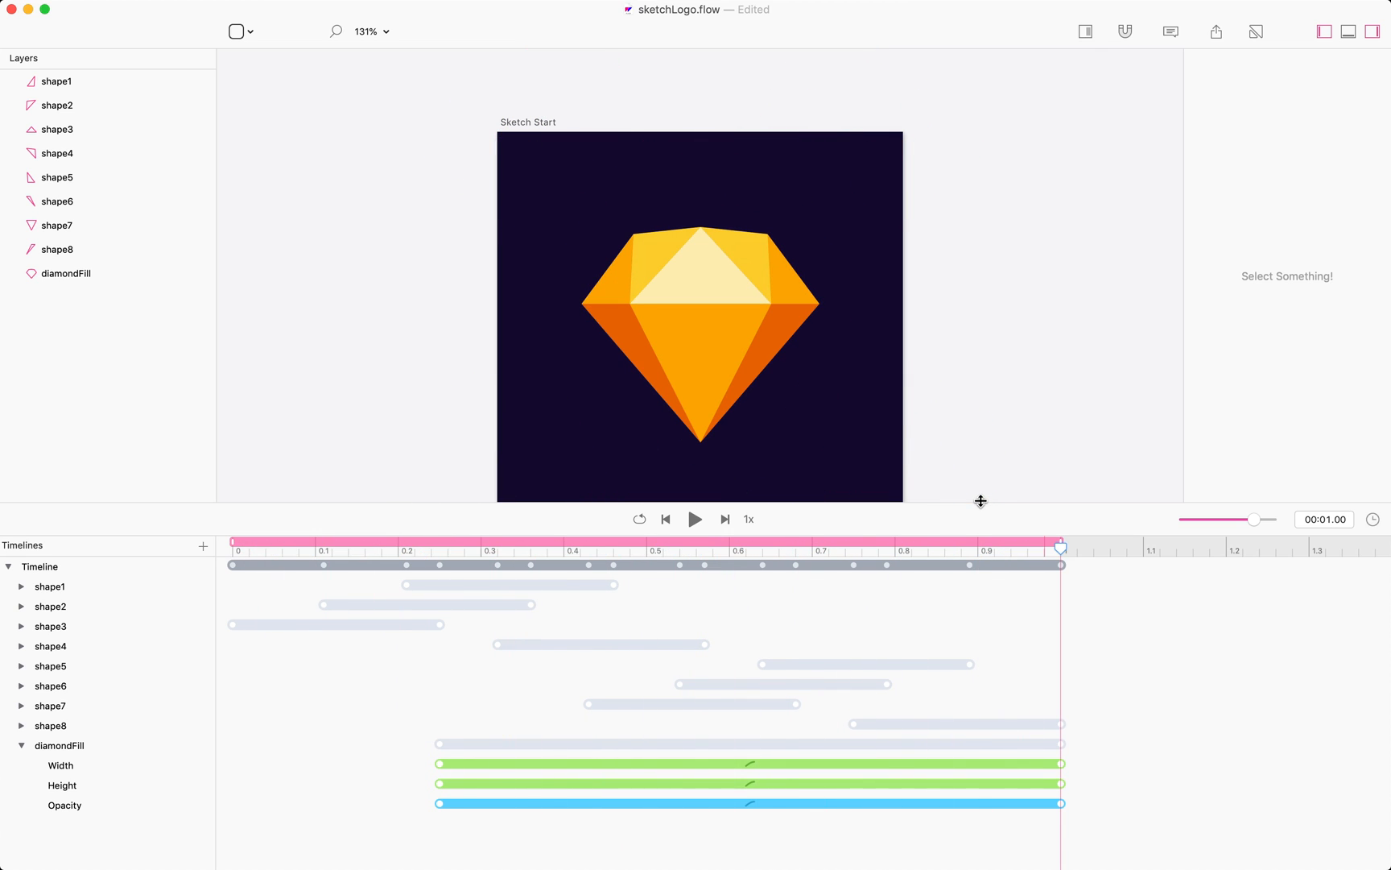